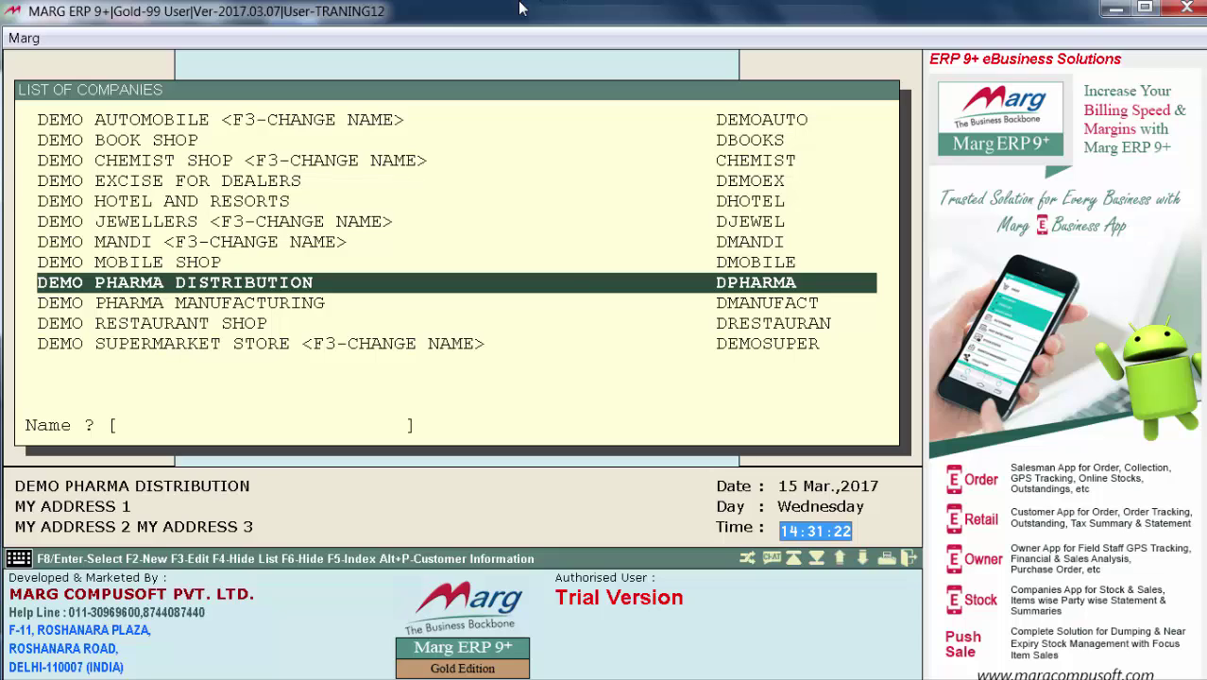
Step: Open the Backup of Financial Year screen for DPHARMA's 2016-2017 year
{"action": "key", "text": "Return"}
{"action": "key", "text": "Down"}
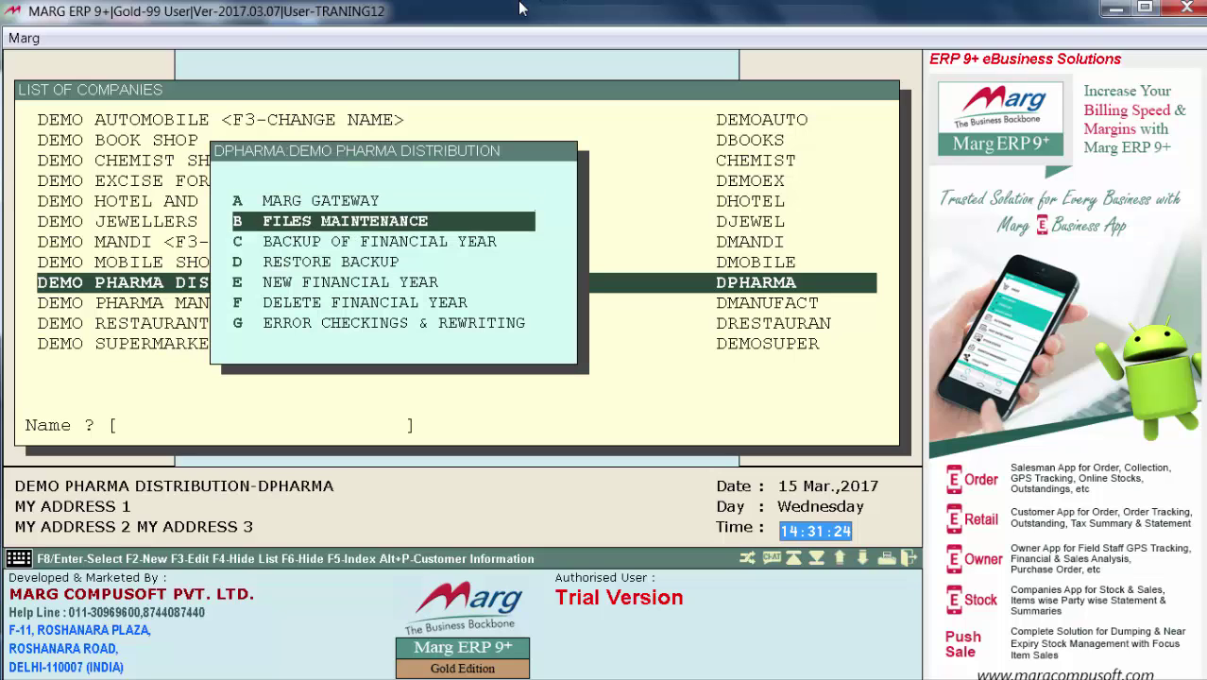
{"action": "key", "text": "Down"}
{"action": "key", "text": "Down"}
{"action": "key", "text": "Up"}
{"action": "key", "text": "Return"}
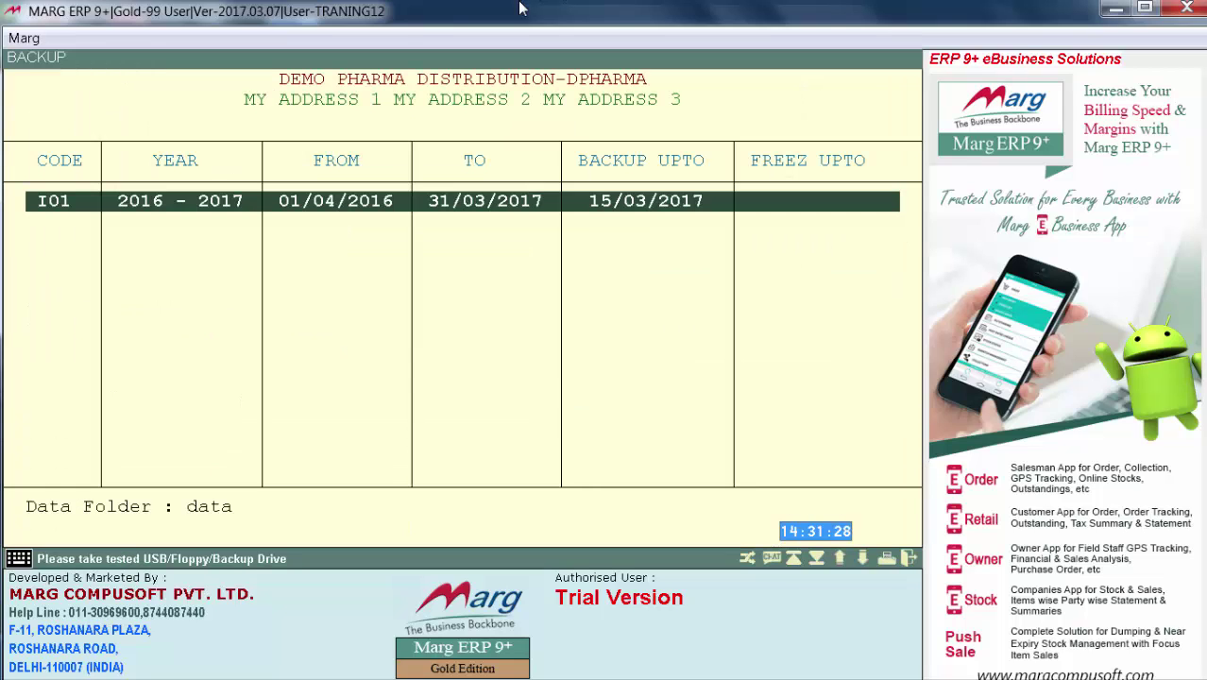
Step: Choose BACKUP ON HARD DRIVE from the manual backup options
{"action": "key", "text": "Return"}
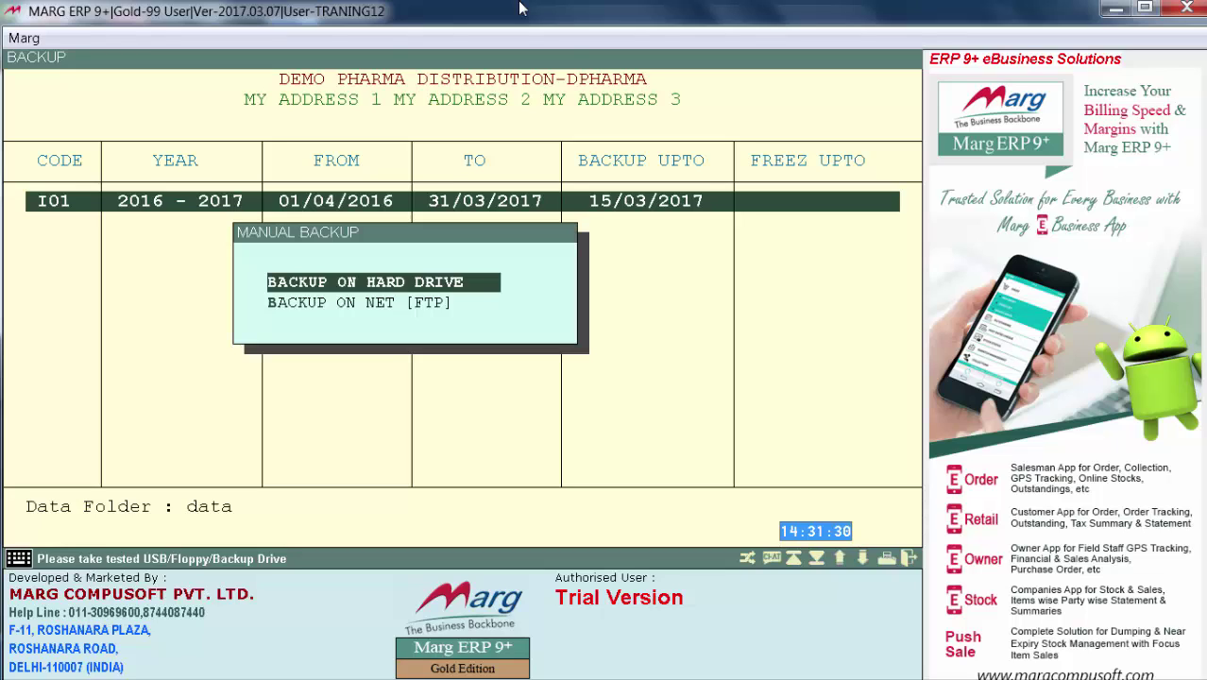
{"action": "key", "text": "Down"}
{"action": "key", "text": "Up"}
{"action": "key", "text": "Down"}
{"action": "key", "text": "Up"}
{"action": "key", "text": "Return"}
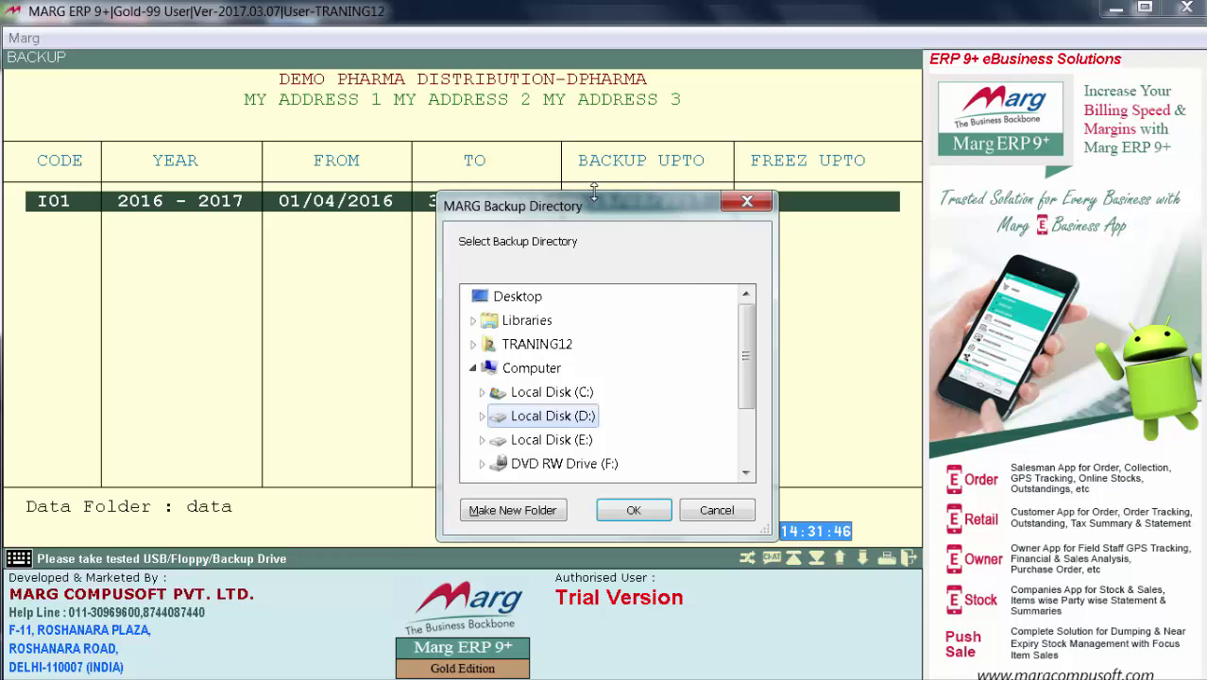
Step: Back up to Local Disk (D:) as DPHARMA-DEMO-20160401-20170331.MBK without transaction history
{"action": "double_click", "coordinate": [564, 423]}
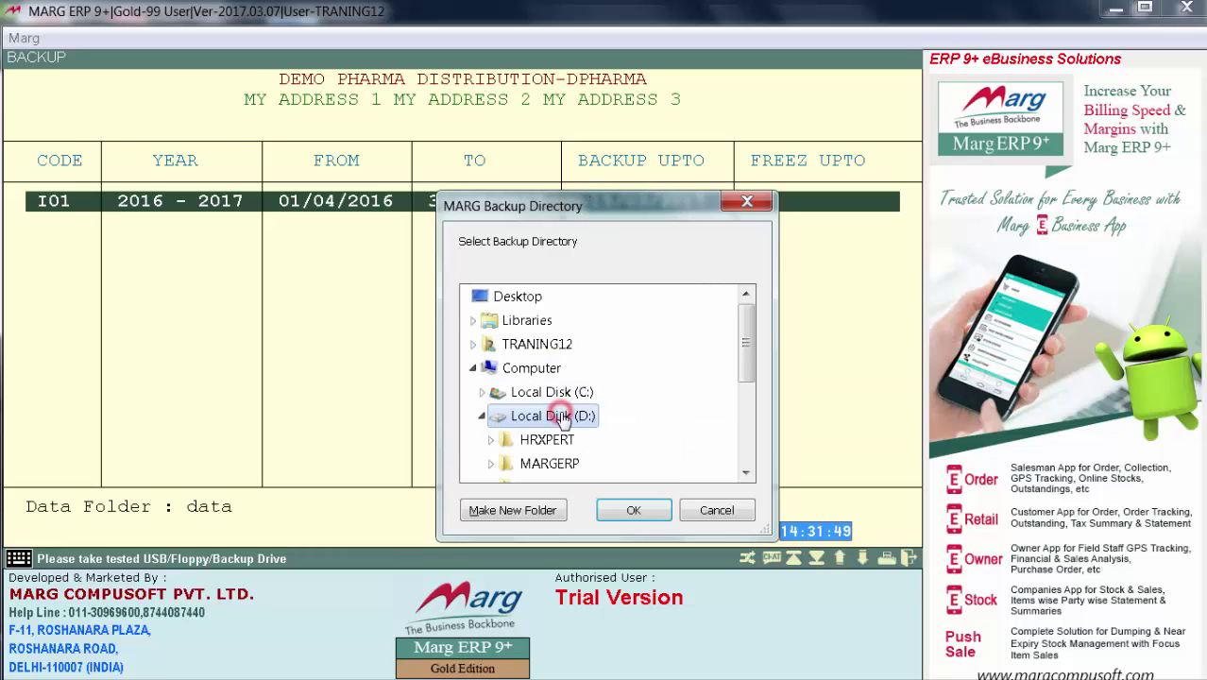
{"action": "left_click", "coordinate": [651, 515]}
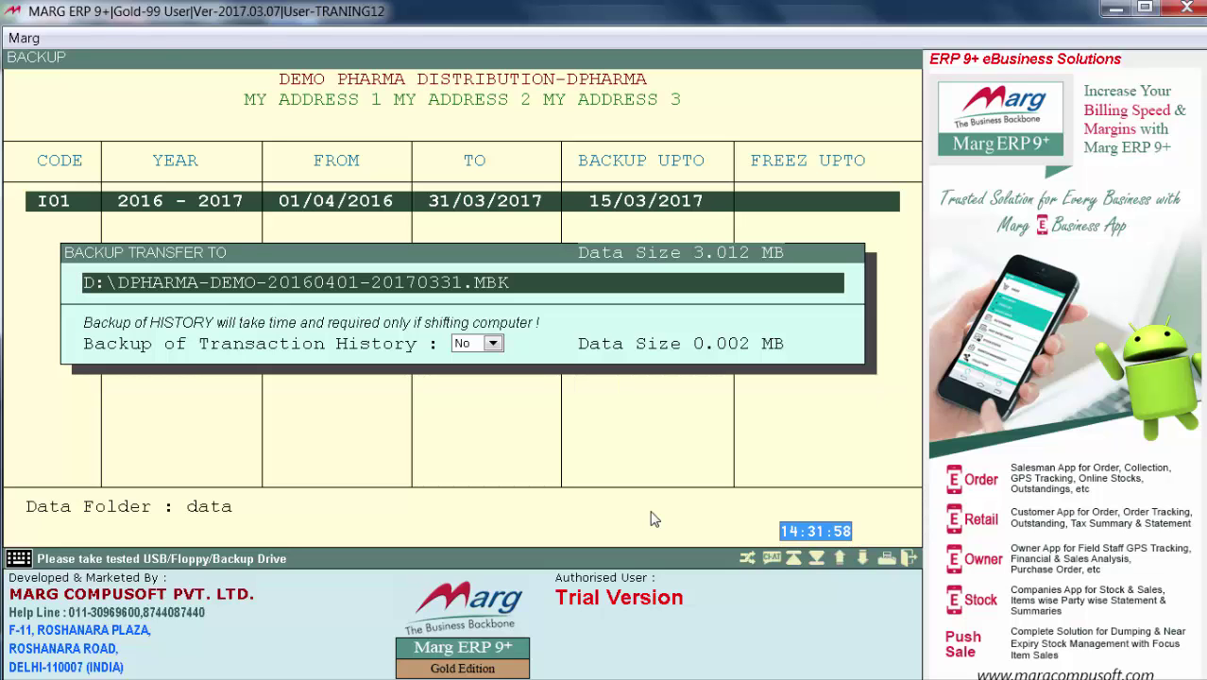
{"action": "key", "text": "Return"}
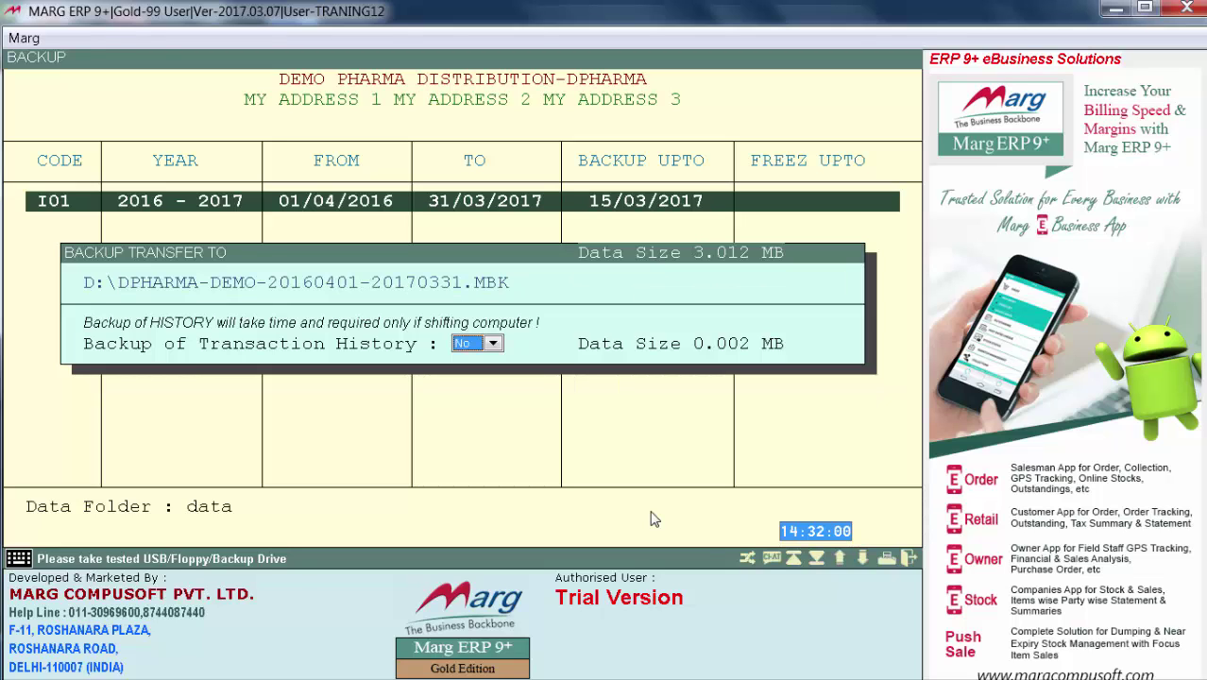
{"action": "key", "text": "Return"}
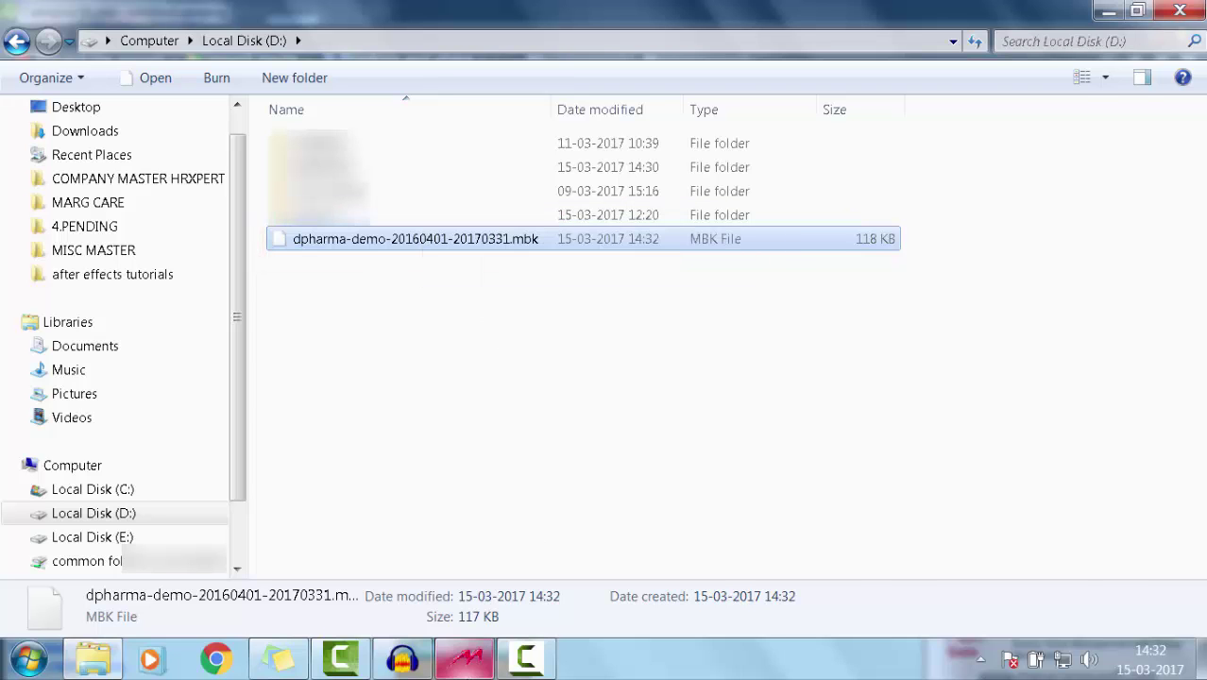
Step: Return to Marg ERP and select DEMO PHARMA DISTRIBUTION in the company list
{"action": "left_click", "coordinate": [464, 658]}
{"action": "key", "text": "Up"}
{"action": "key", "text": "Up"}
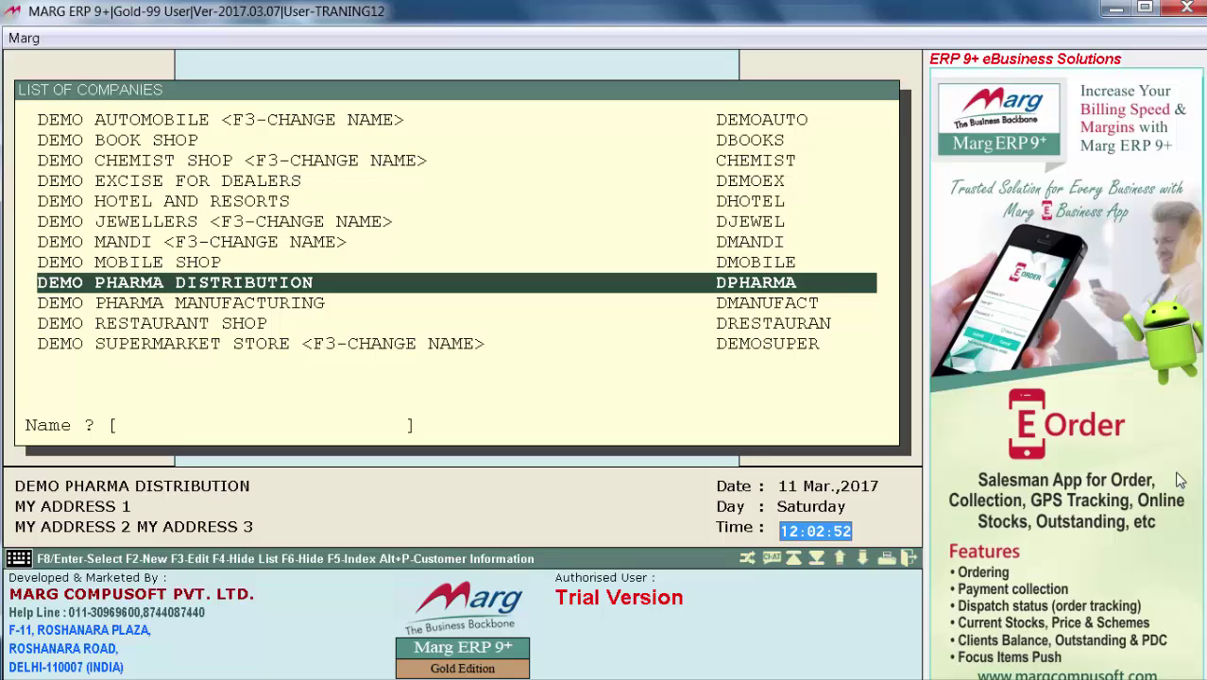
Step: Bring up DEMO PHARMA DISTRIBUTION's company options and highlight E NEW FINANCIAL YEAR
{"action": "key", "text": "Return"}
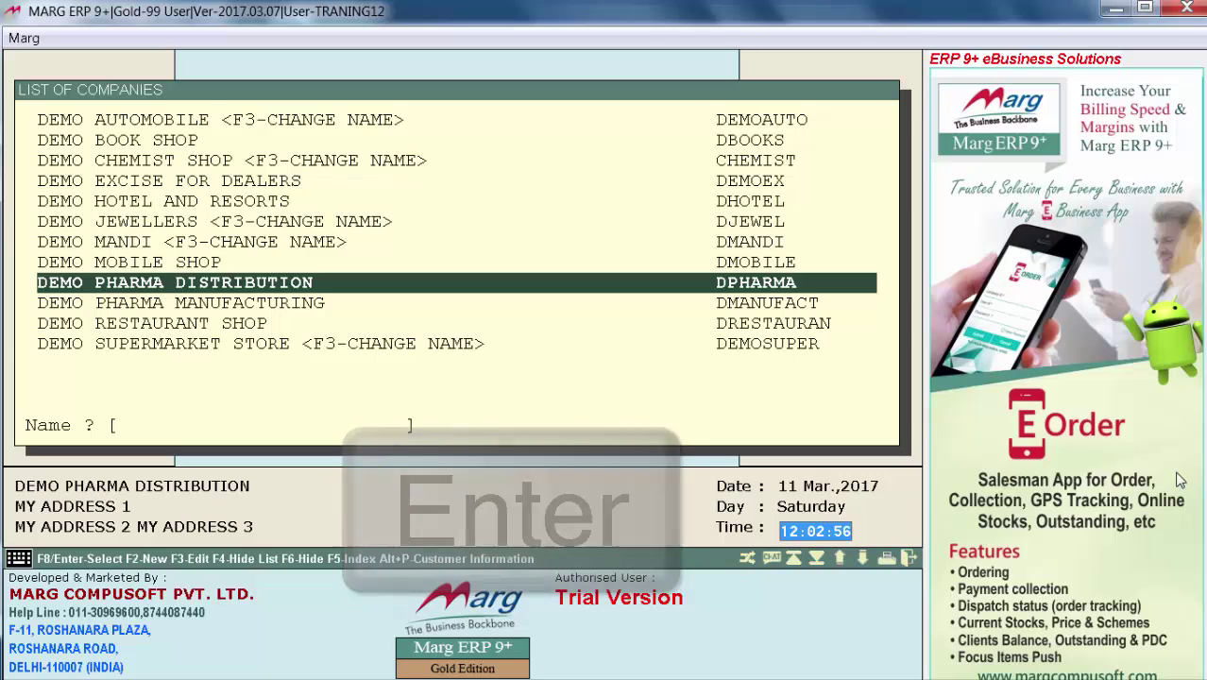
{"action": "key", "text": "F8"}
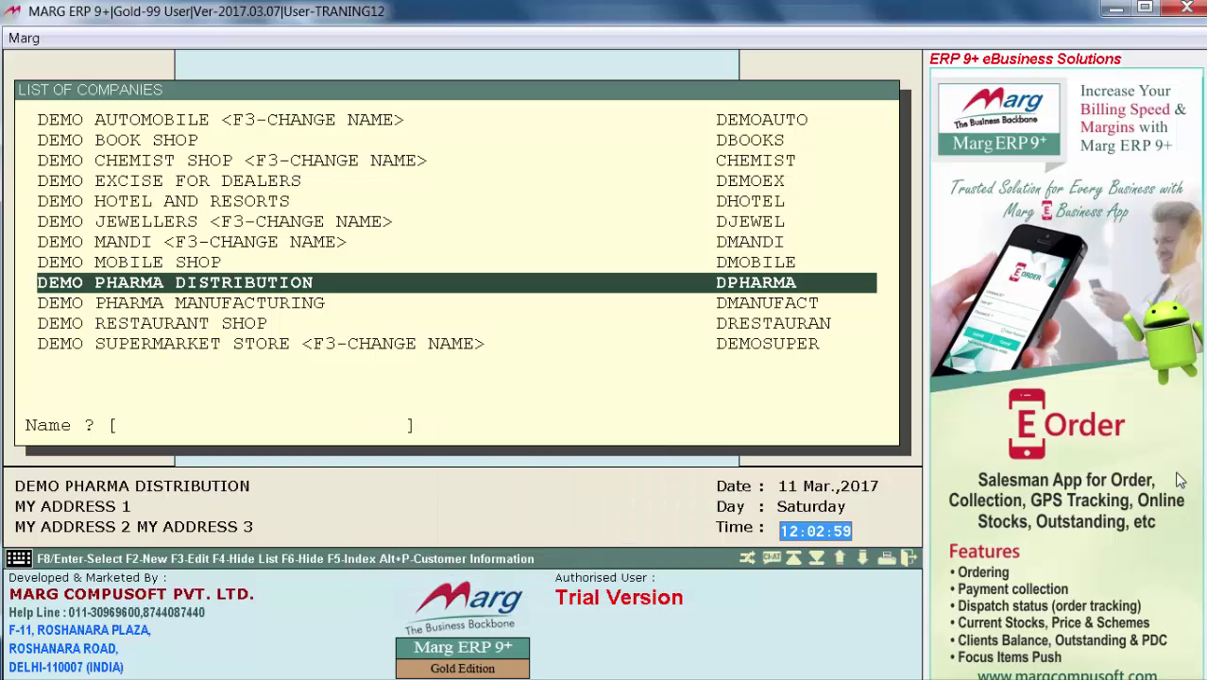
{"action": "key", "text": "Return"}
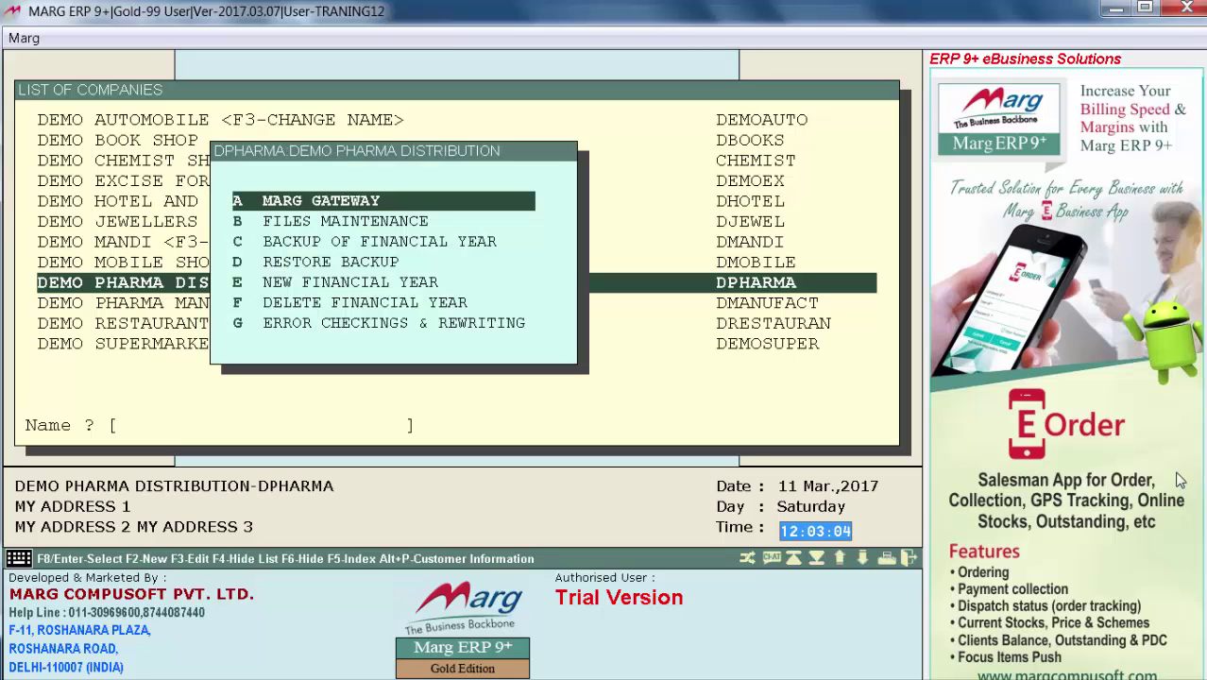
{"action": "key", "text": "Down"}
{"action": "key", "text": "Down"}
{"action": "key", "text": "Down"}
{"action": "key", "text": "Down"}
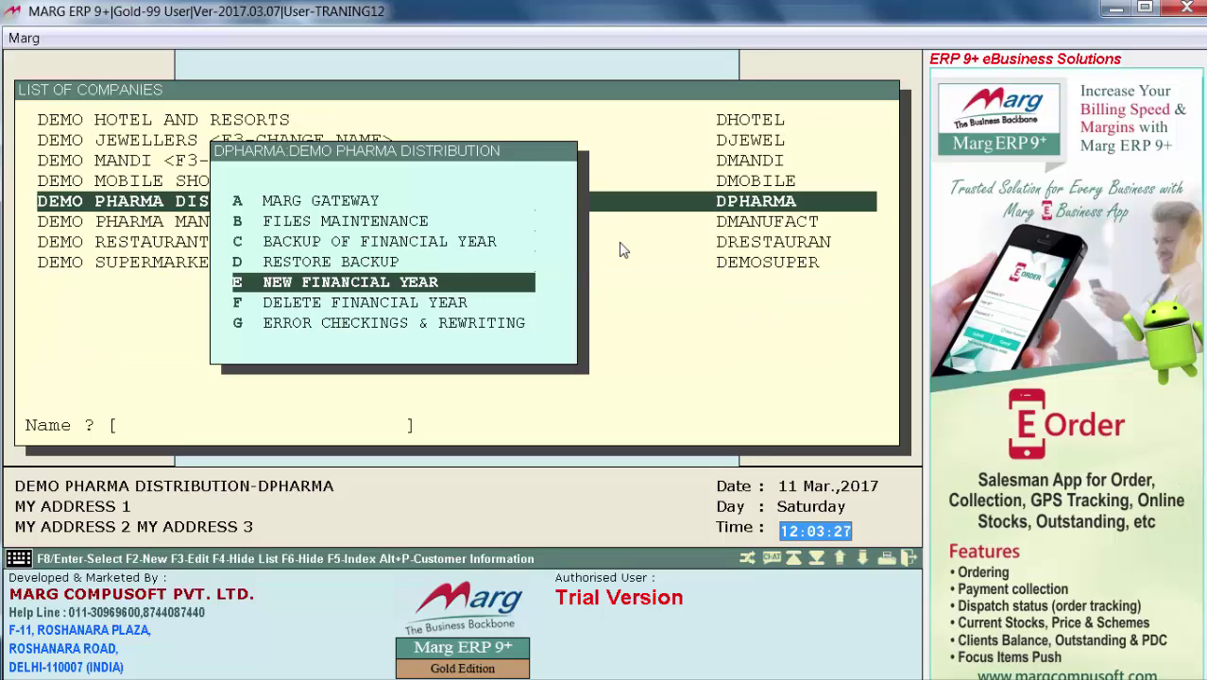
Step: Create new books for 01-04-2017 to 31-03-2018, agreeing to the warning
{"action": "key", "text": "Return"}
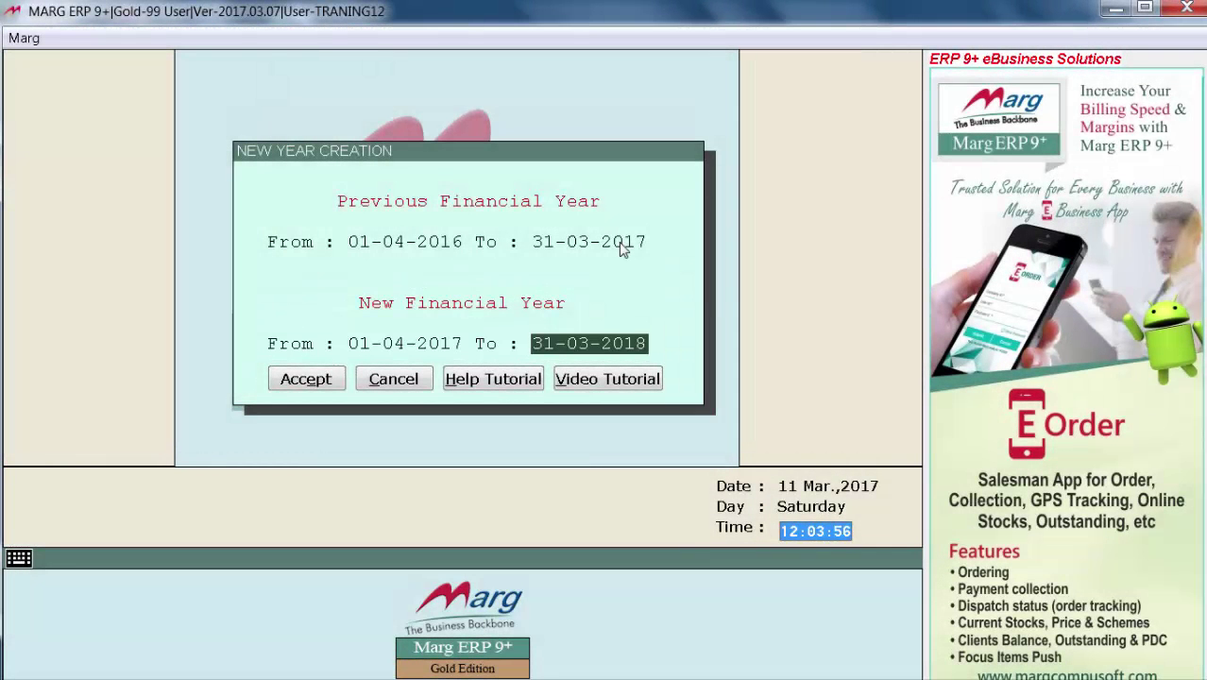
{"action": "key", "text": "Return"}
{"action": "key", "text": "Return"}
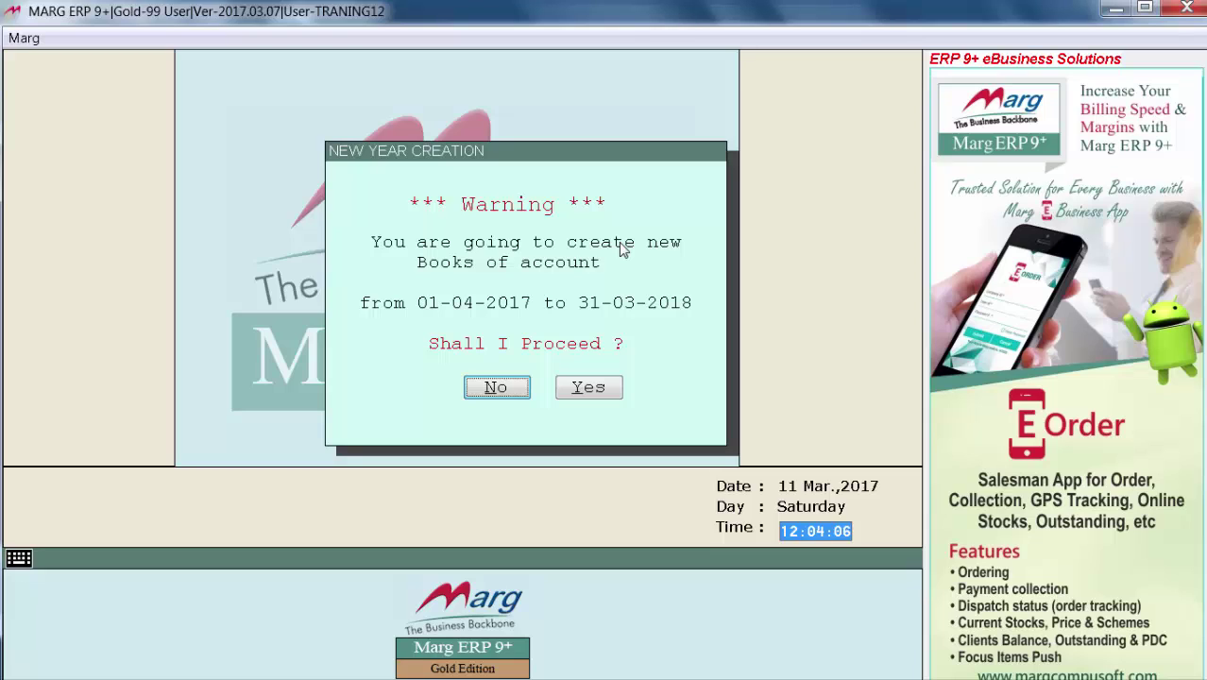
{"action": "key", "text": "Right"}
{"action": "key", "text": "Return"}
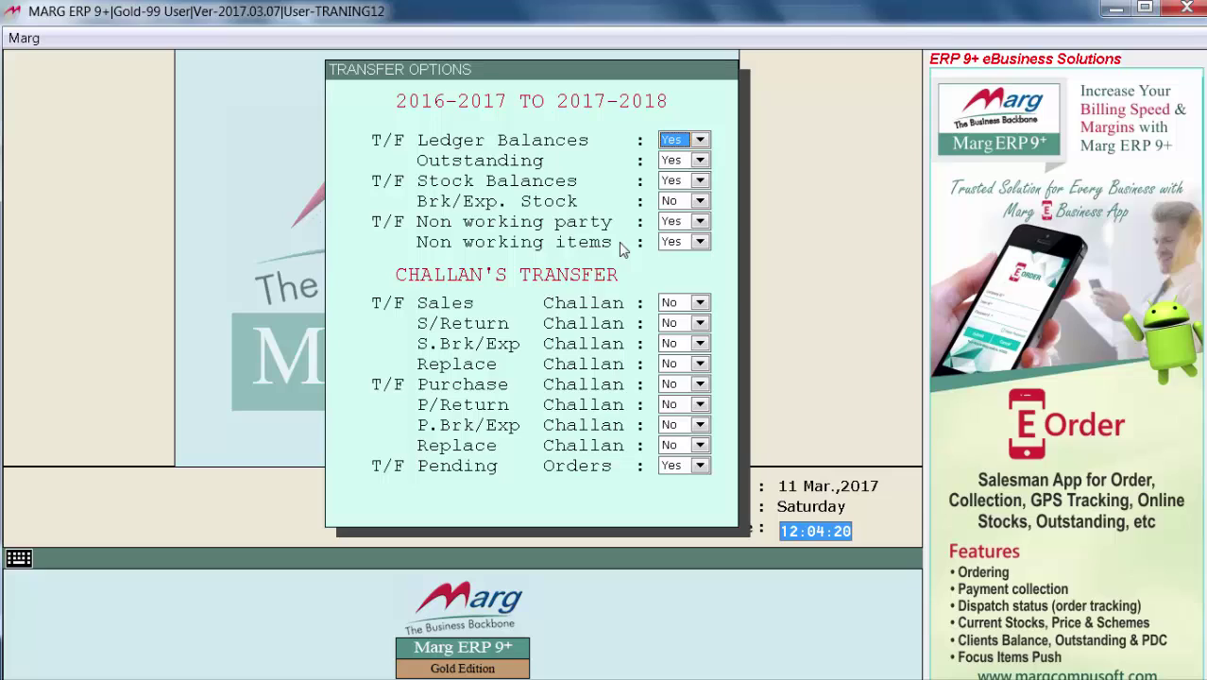
Step: Keep Ledger Balances, Outstanding and Stock Balances transfers set to Yes
{"action": "key", "text": "alt+Down"}
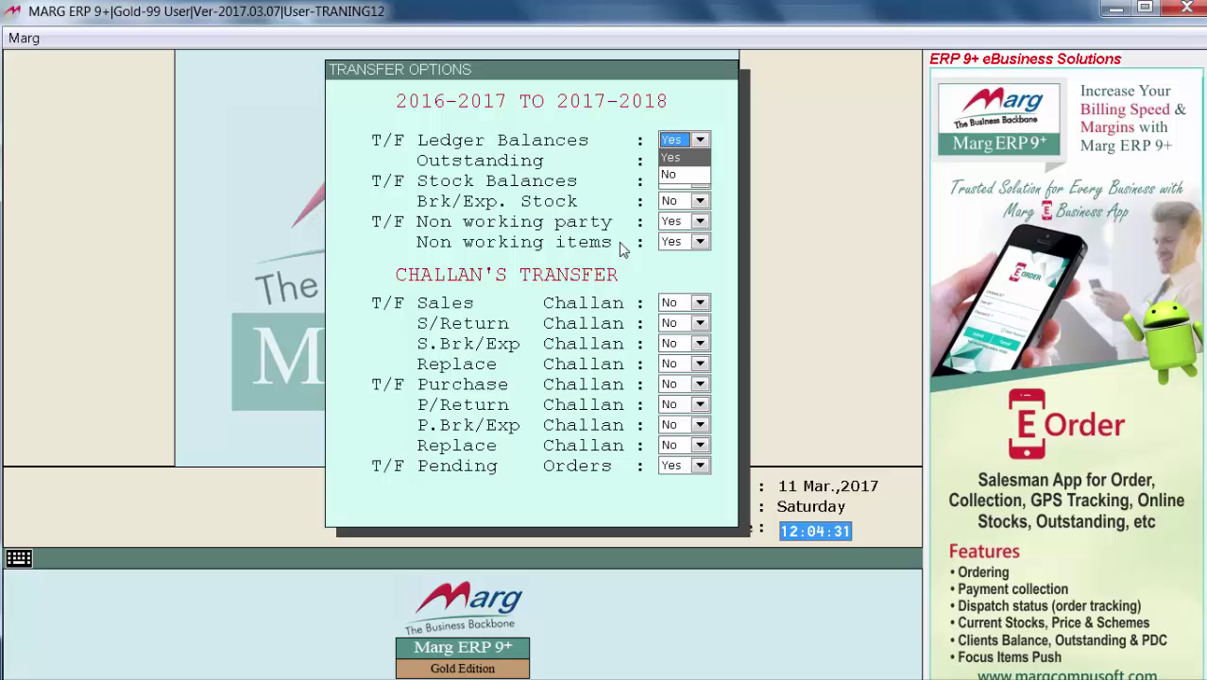
{"action": "key", "text": "Down"}
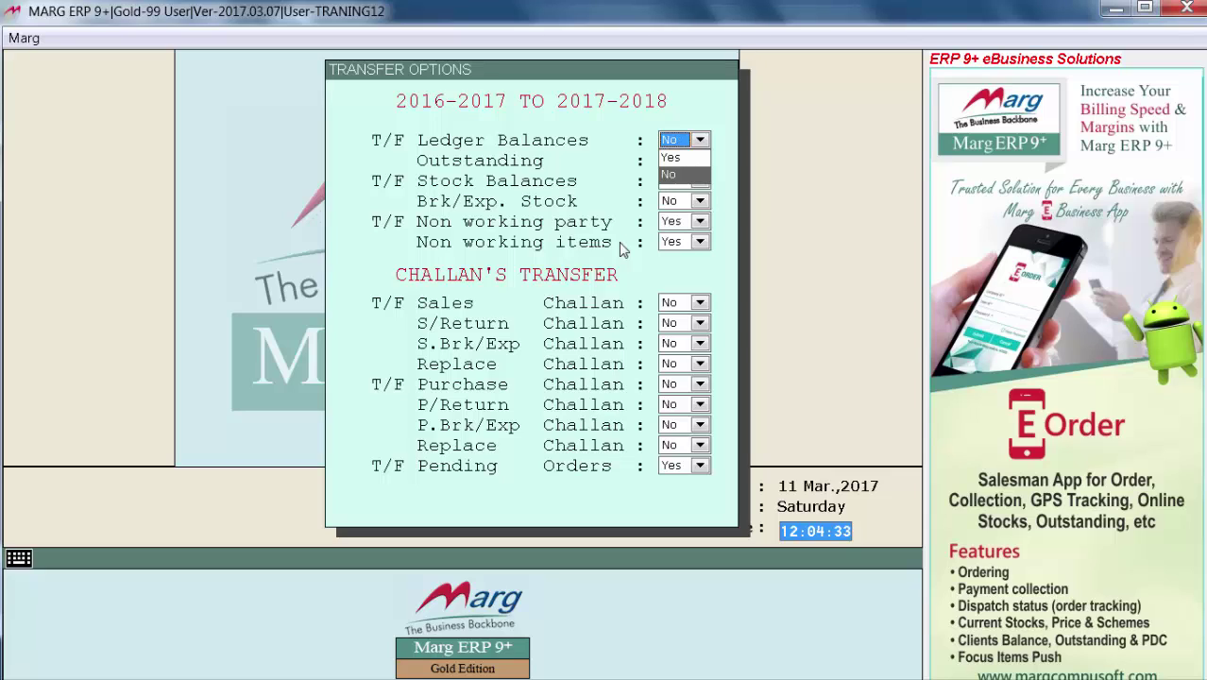
{"action": "key", "text": "Up"}
{"action": "key", "text": "Return"}
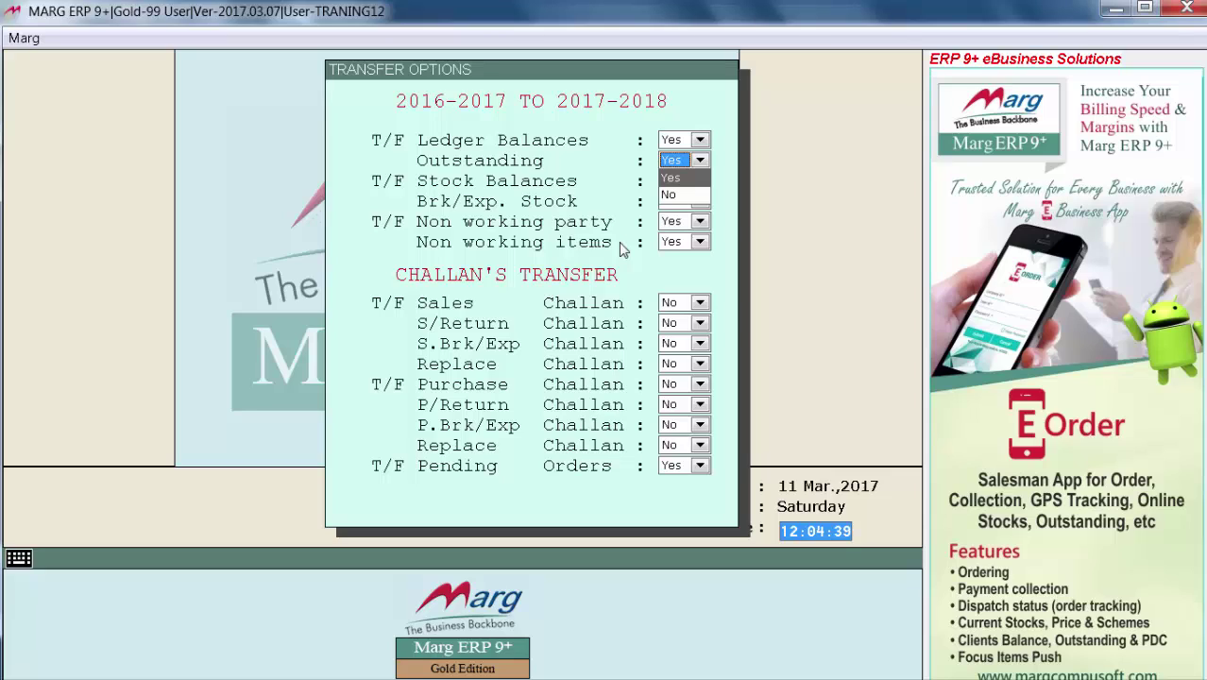
{"action": "key", "text": "Down"}
{"action": "key", "text": "Escape"}
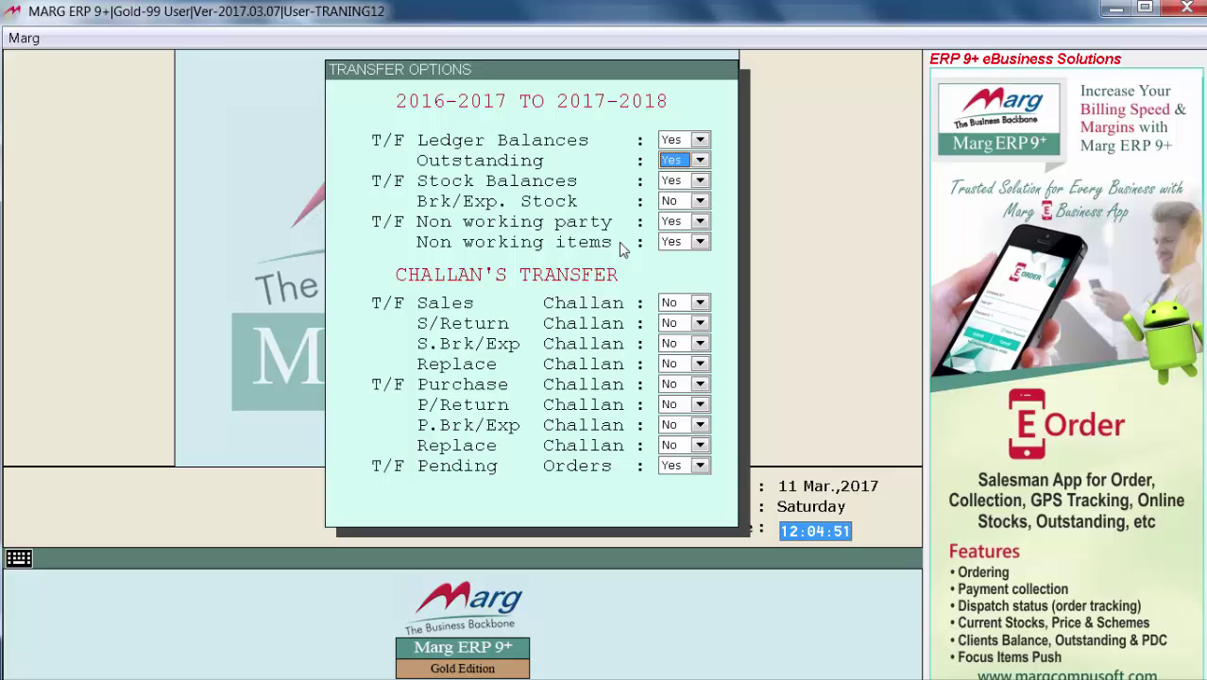
{"action": "key", "text": "Return"}
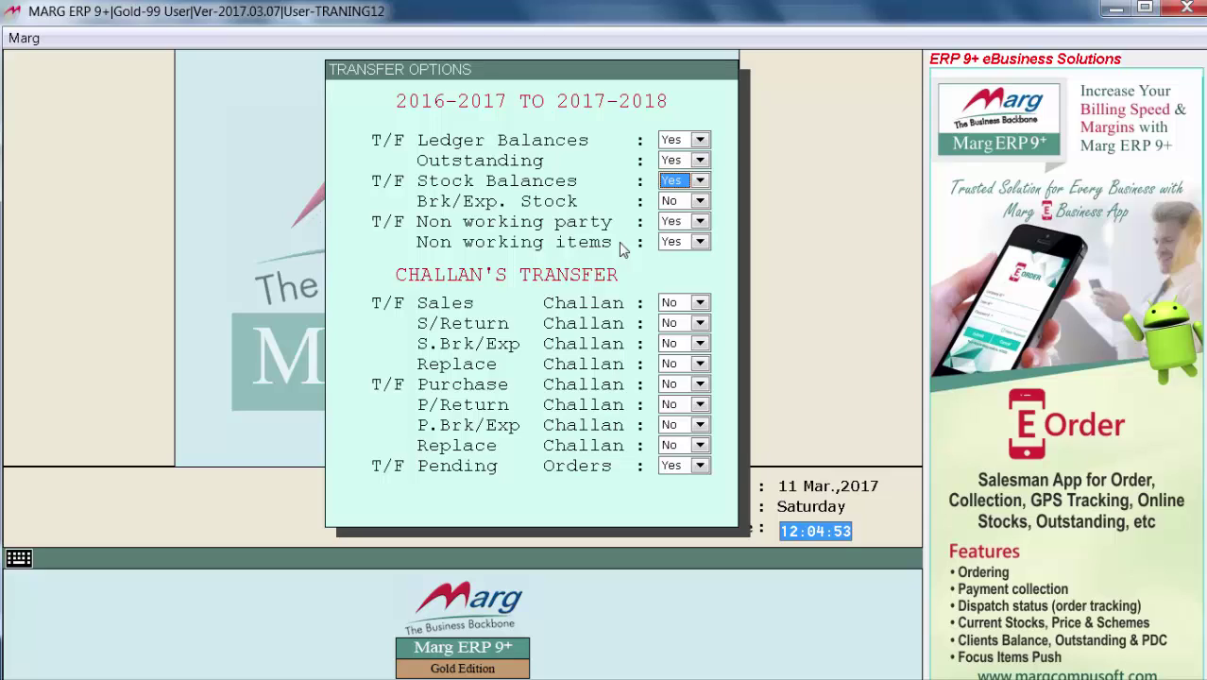
{"action": "key", "text": "Return"}
{"action": "key", "text": "Return"}
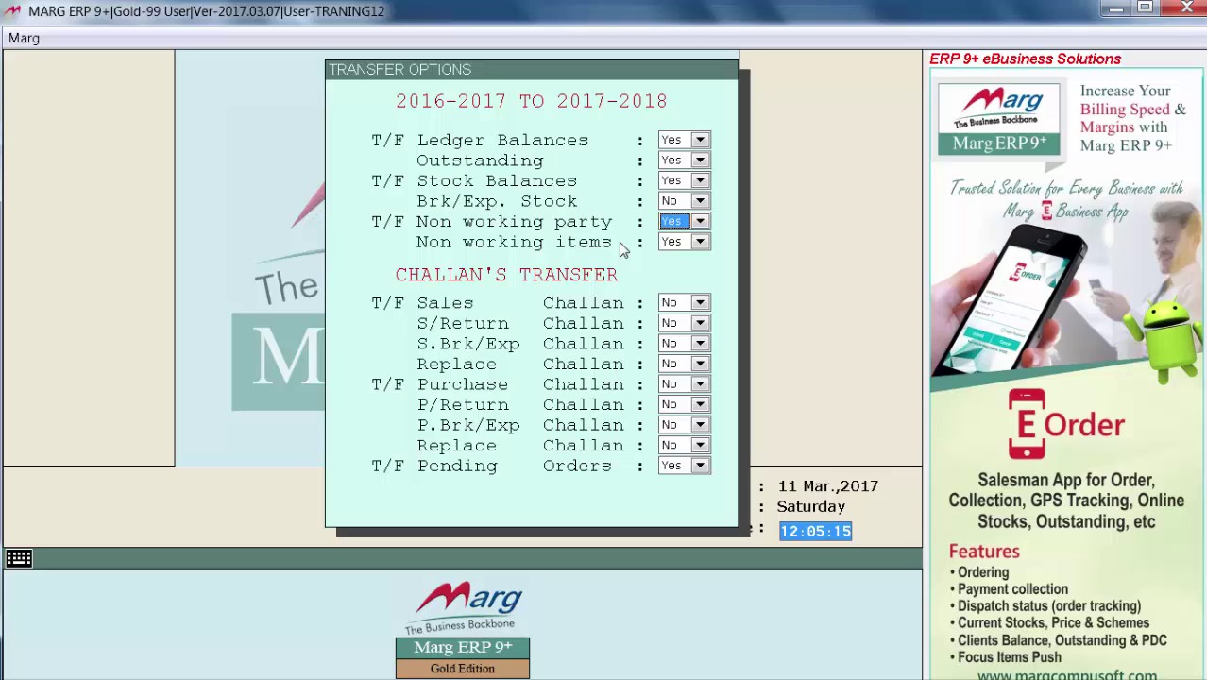
Step: Transfer non-working parties and pending orders but no challans, then select Yes to proceed
{"action": "key", "text": "alt+Down"}
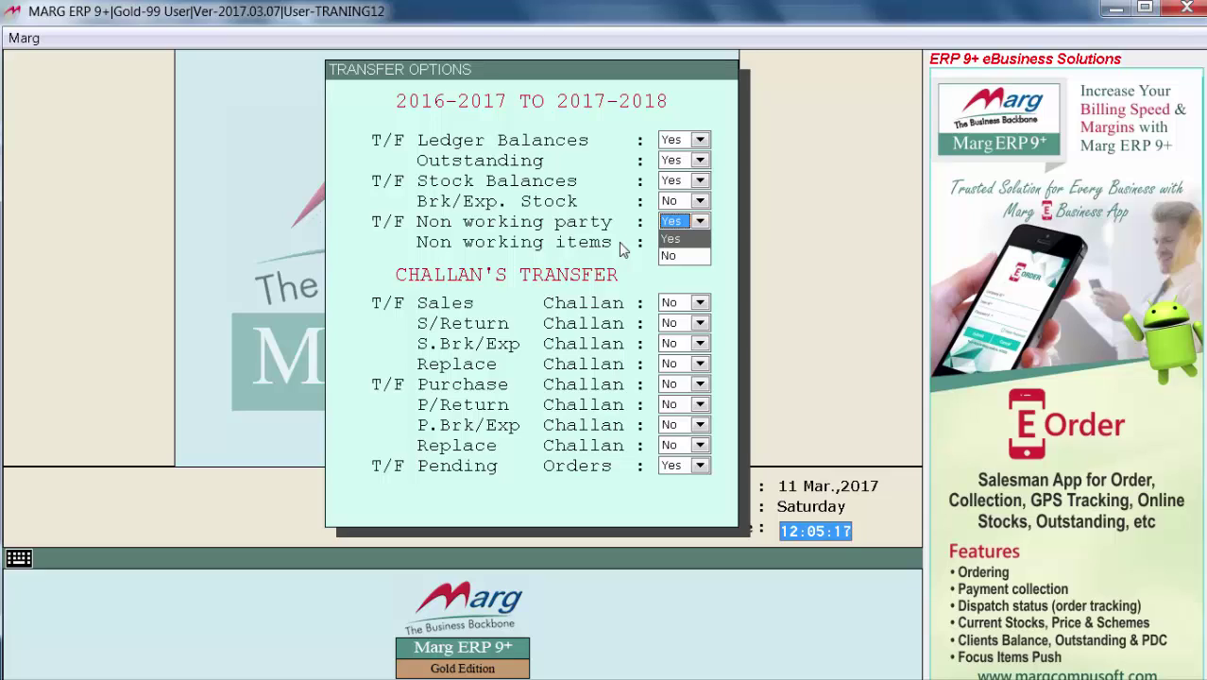
{"action": "key", "text": "Return"}
{"action": "key", "text": "Return"}
{"action": "key", "text": "Return"}
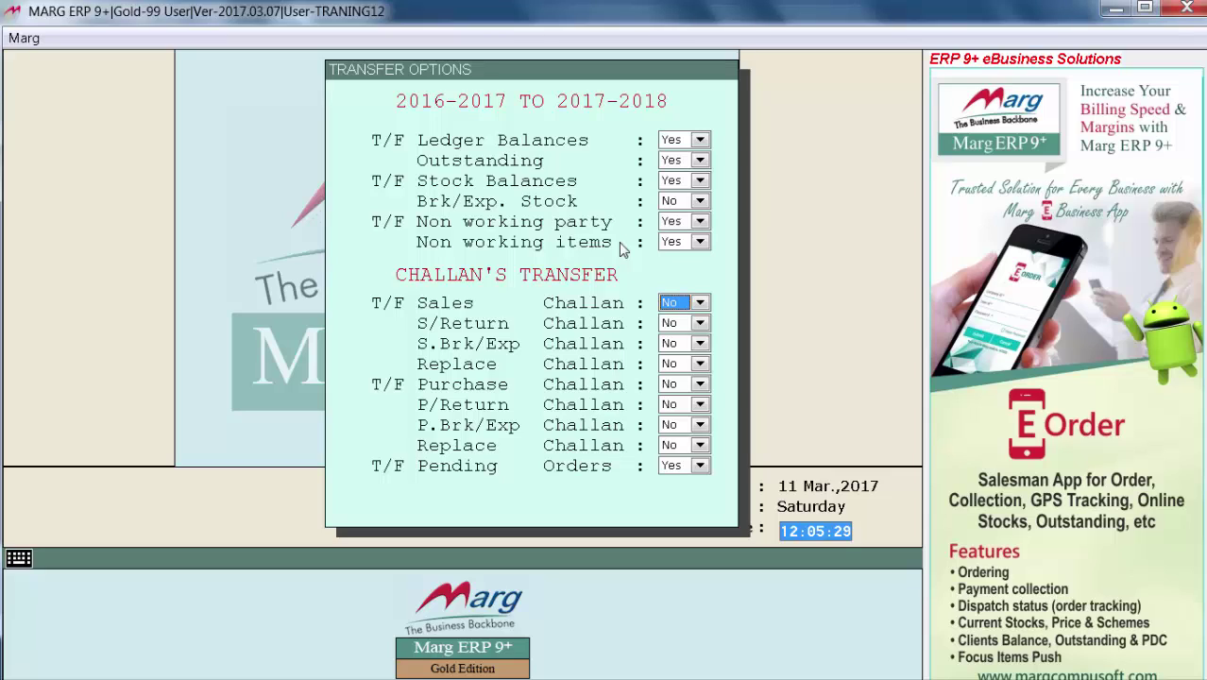
{"action": "key", "text": "Return"}
{"action": "key", "text": "Return"}
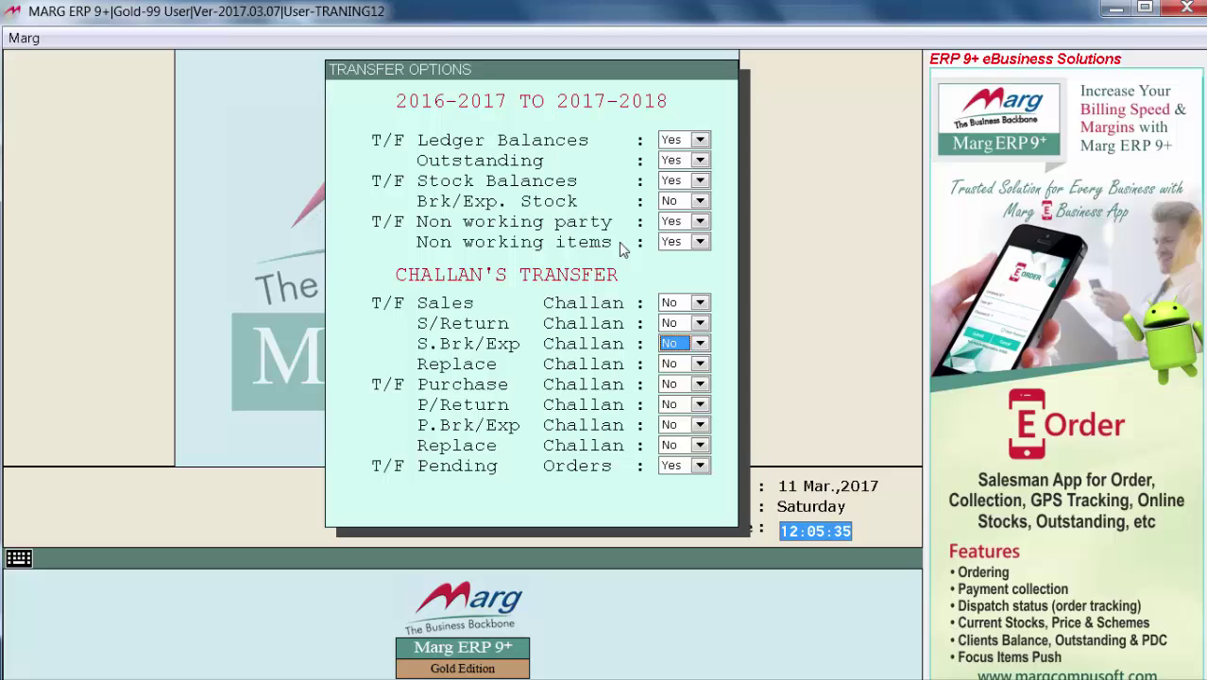
{"action": "key", "text": "Return"}
{"action": "key", "text": "Return"}
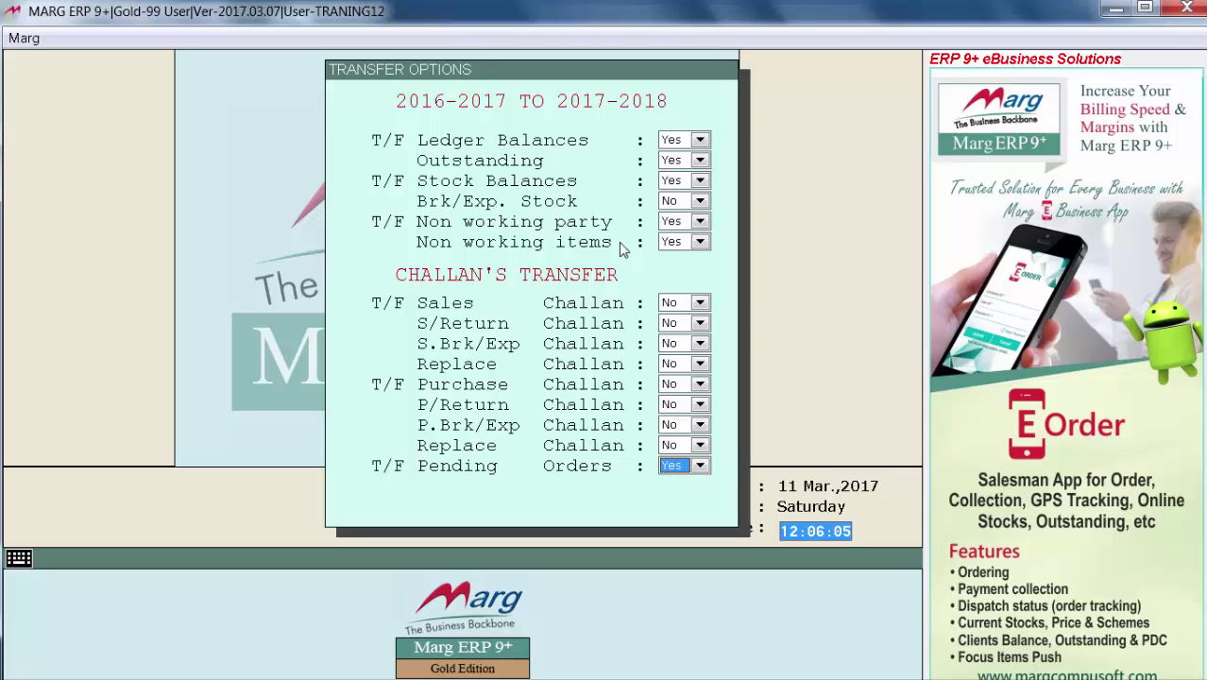
{"action": "key", "text": "alt+Down"}
{"action": "key", "text": "Return"}
{"action": "key", "text": "Return"}
{"action": "key", "text": "Right"}
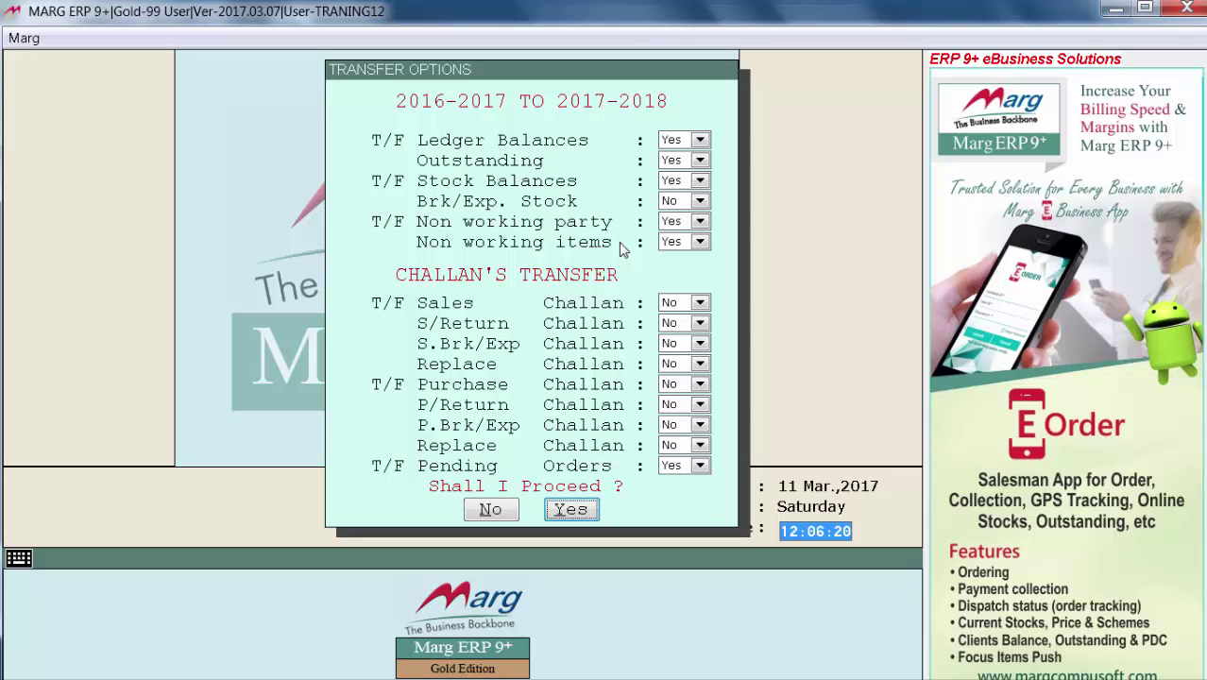
{"action": "key", "text": "Return"}
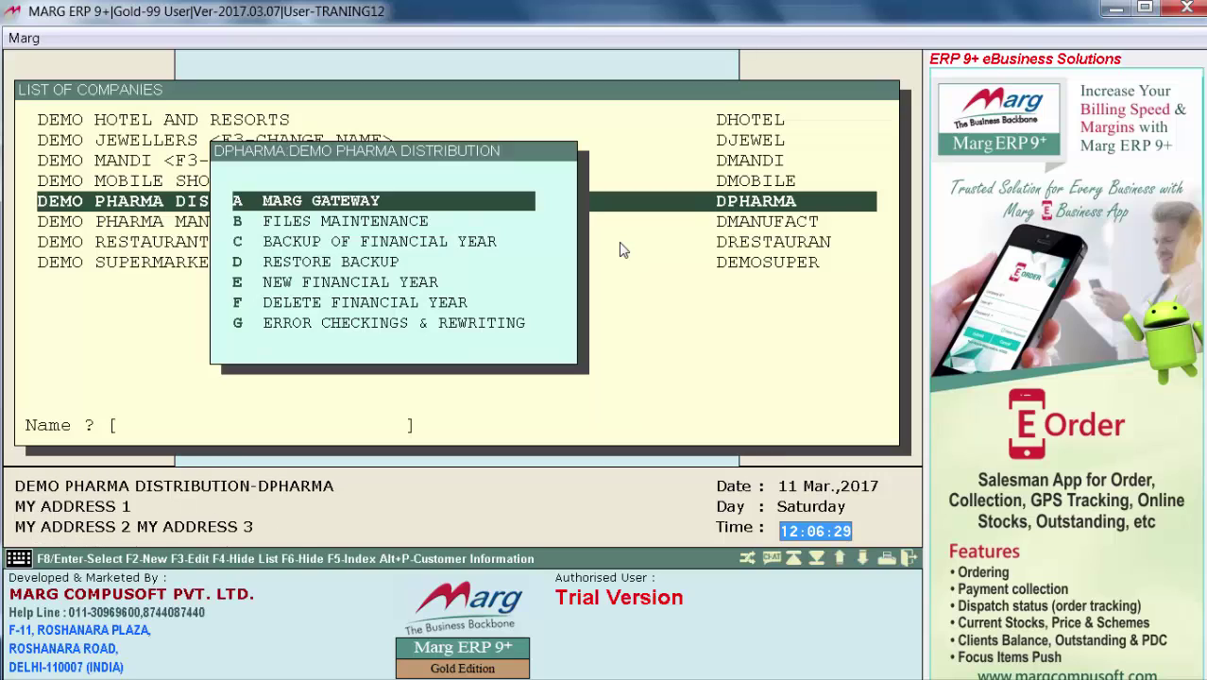
{"action": "key", "text": "Return"}
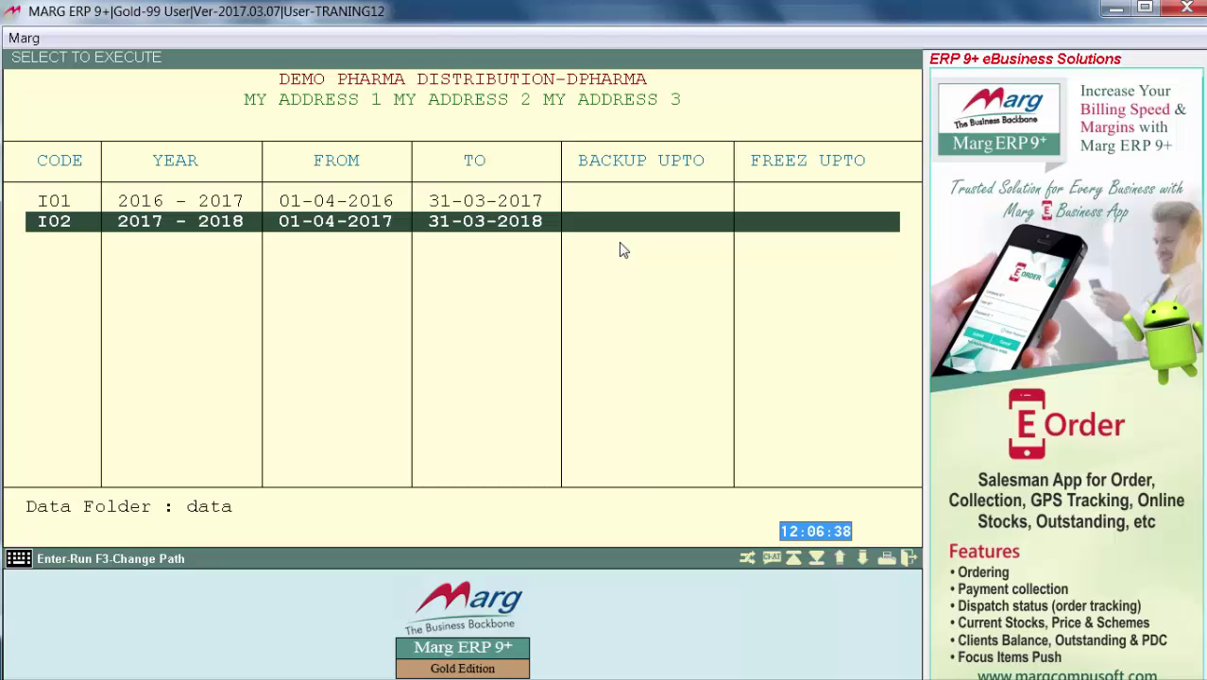
{"action": "key", "text": "Return"}
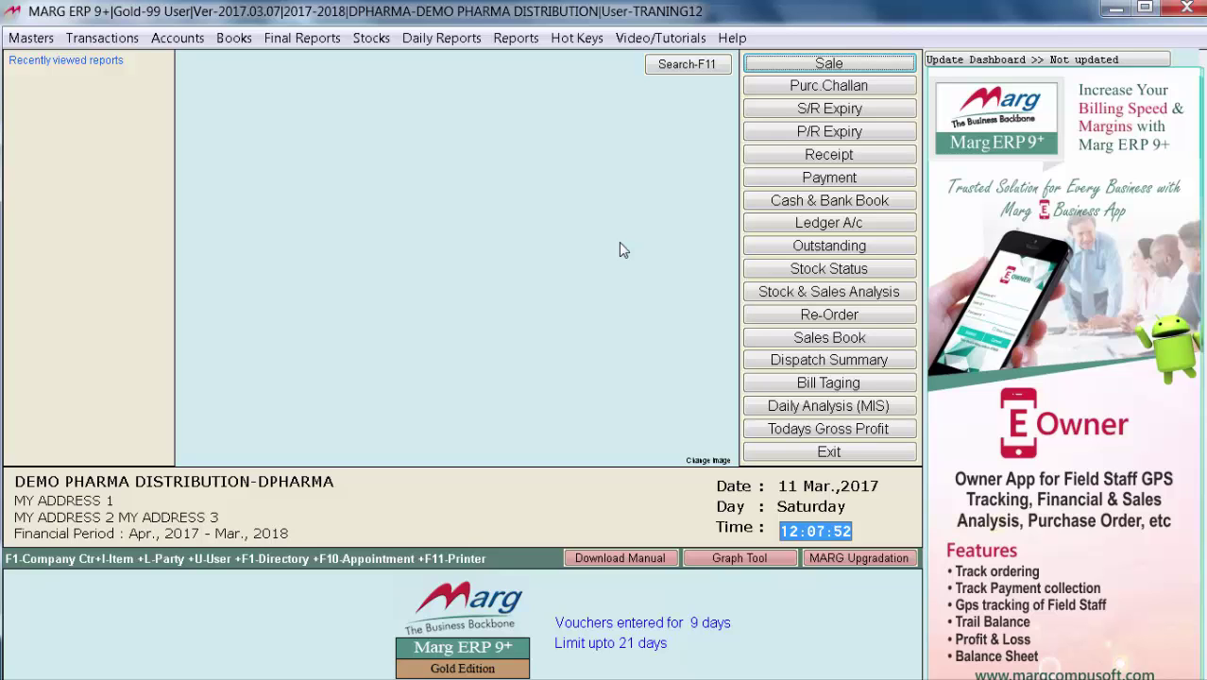
Step: Run CARRY BALANCES from Reports > Management Report > Utilities
{"action": "key", "text": "alt+r"}
{"action": "key", "text": "Down"}
{"action": "key", "text": "Down"}
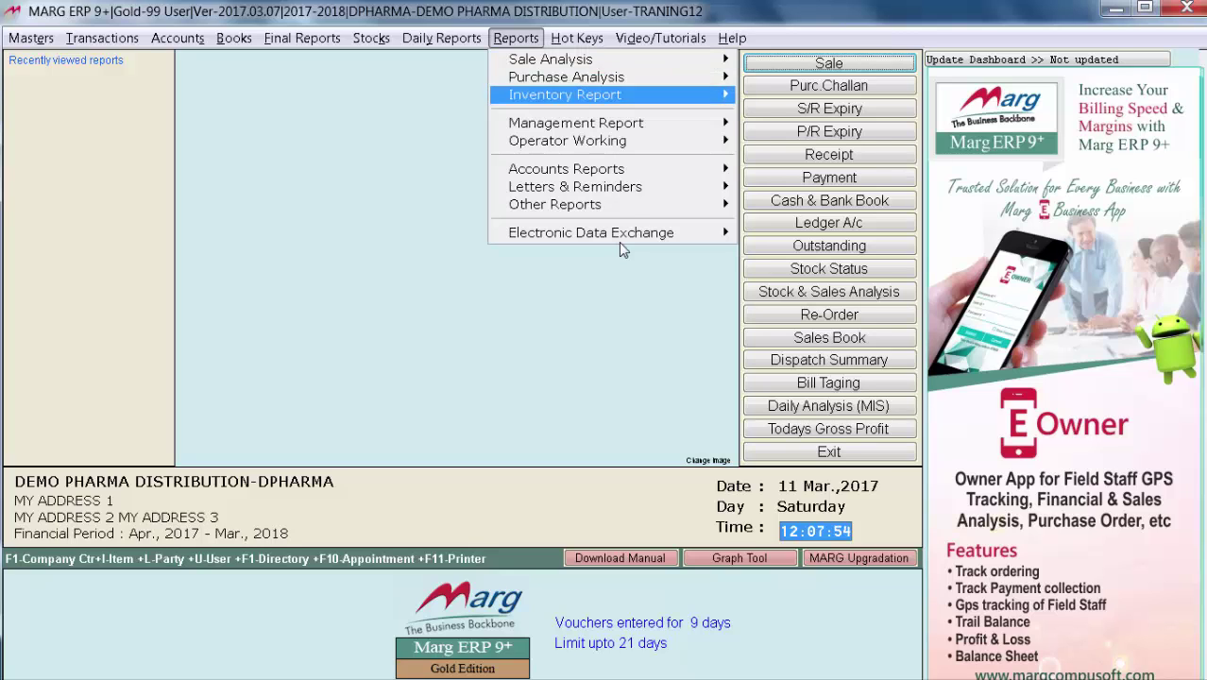
{"action": "key", "text": "Down"}
{"action": "key", "text": "Right"}
{"action": "key", "text": "Right"}
{"action": "key", "text": "Down"}
{"action": "key", "text": "Down"}
{"action": "key", "text": "Down"}
{"action": "key", "text": "Down"}
{"action": "key", "text": "Down"}
{"action": "key", "text": "Down"}
{"action": "key", "text": "Down"}
{"action": "key", "text": "Down"}
{"action": "key", "text": "Down"}
{"action": "key", "text": "Down"}
{"action": "key", "text": "Down"}
{"action": "key", "text": "Down"}
{"action": "key", "text": "Down"}
{"action": "key", "text": "Down"}
{"action": "key", "text": "Down"}
{"action": "key", "text": "Down"}
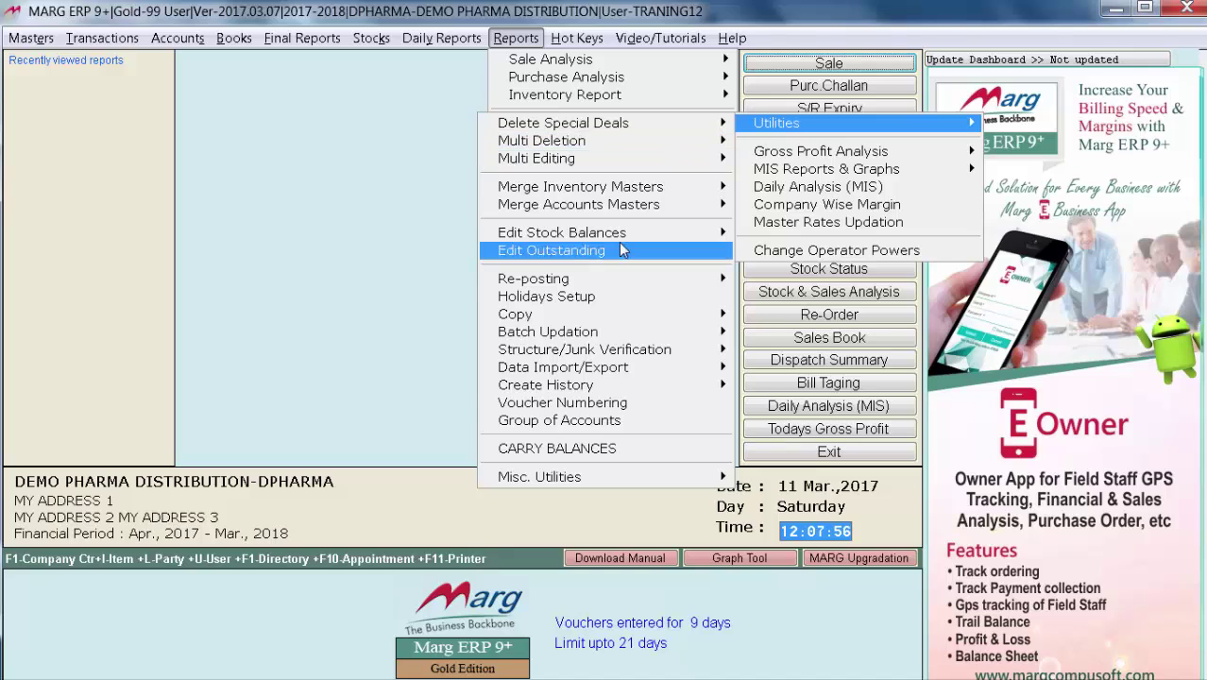
{"action": "key", "text": "Return"}
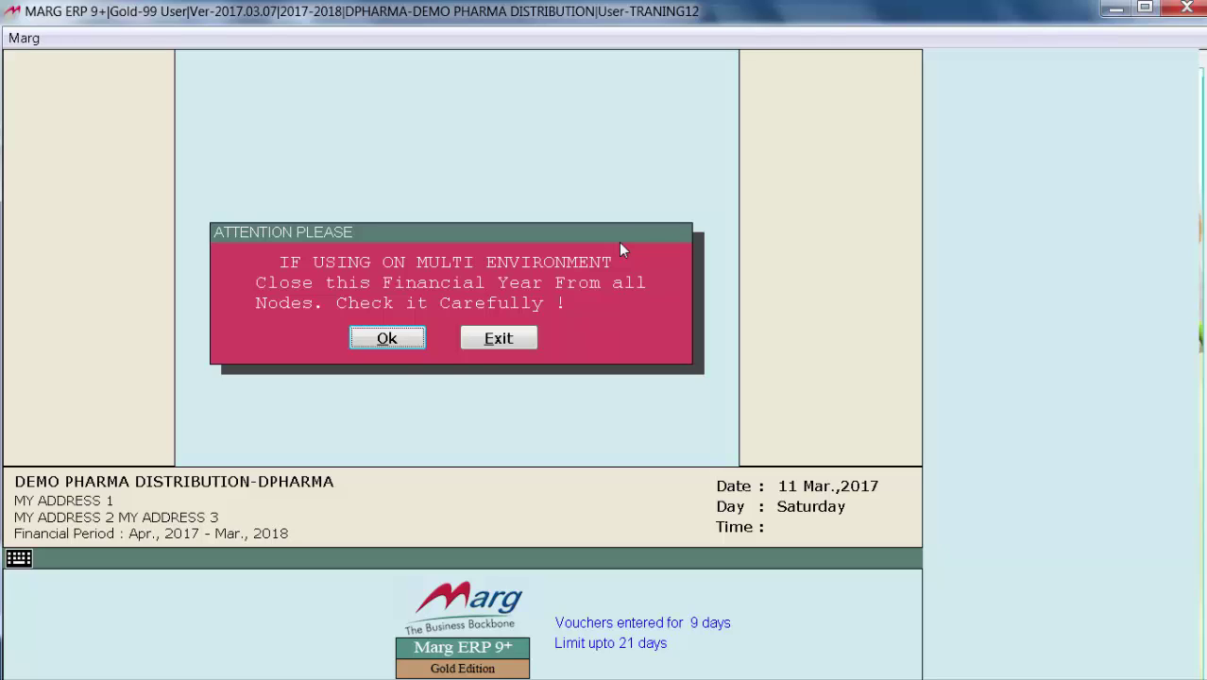
Step: Acknowledge the multi-environment warning and confirm carrying balances from 2016-2017
{"action": "key", "text": "Return"}
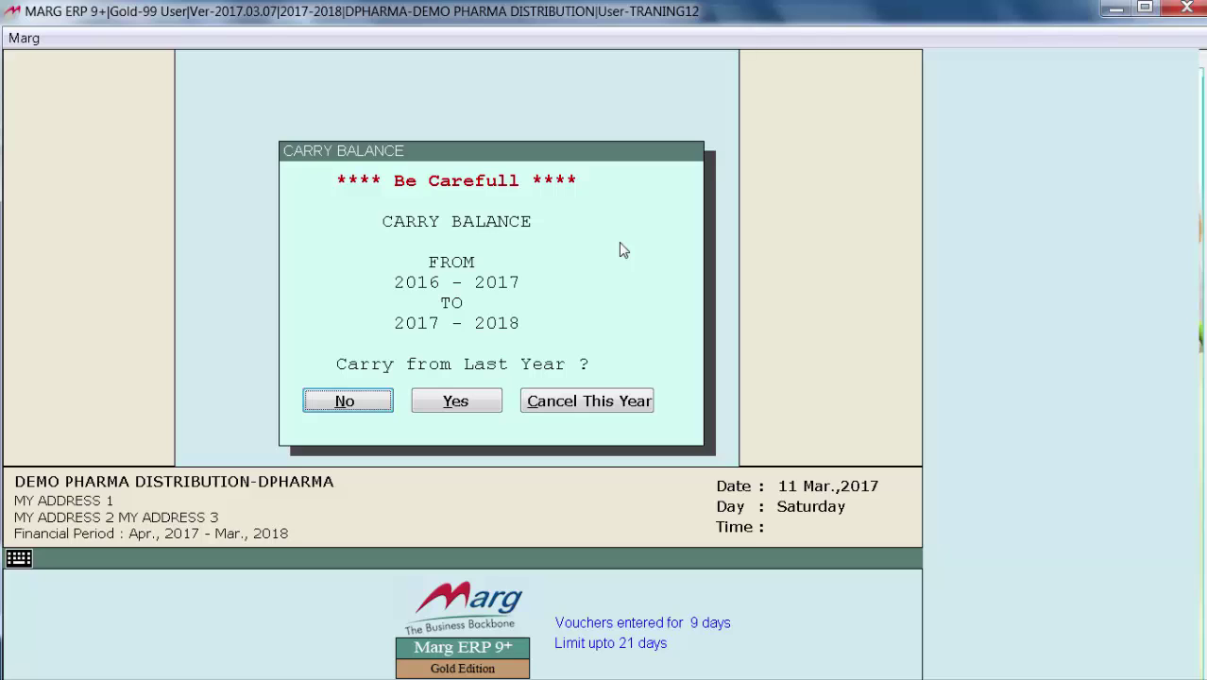
{"action": "key", "text": "Right"}
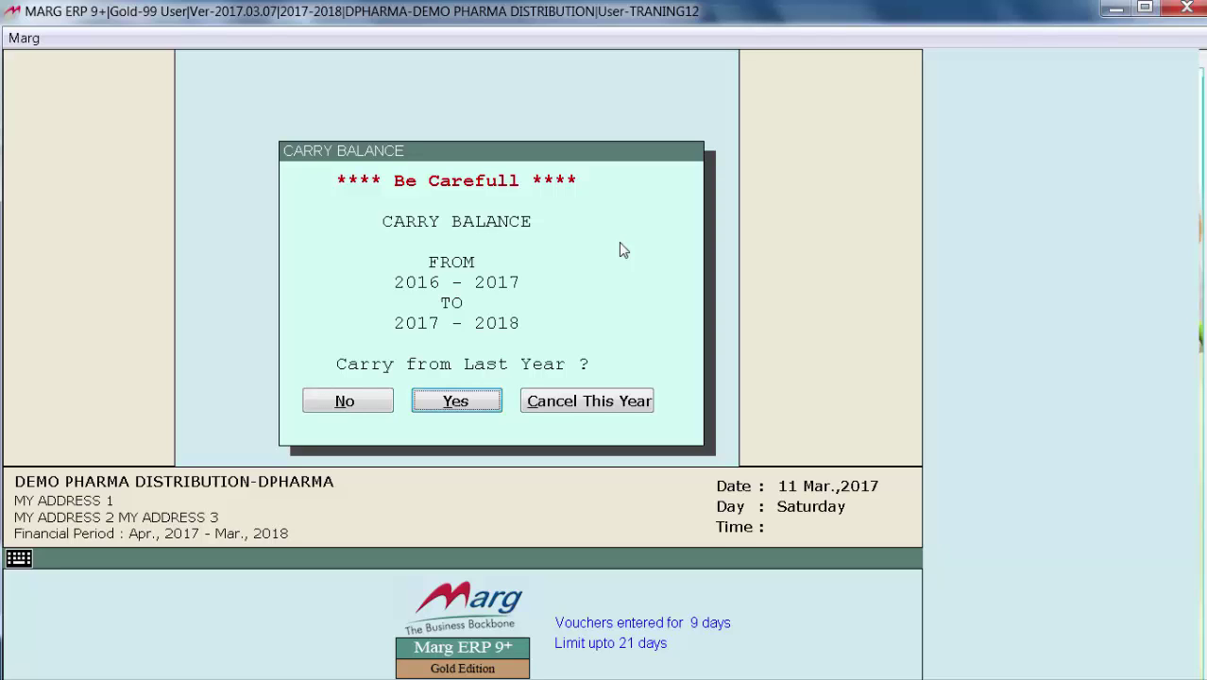
{"action": "key", "text": "Return"}
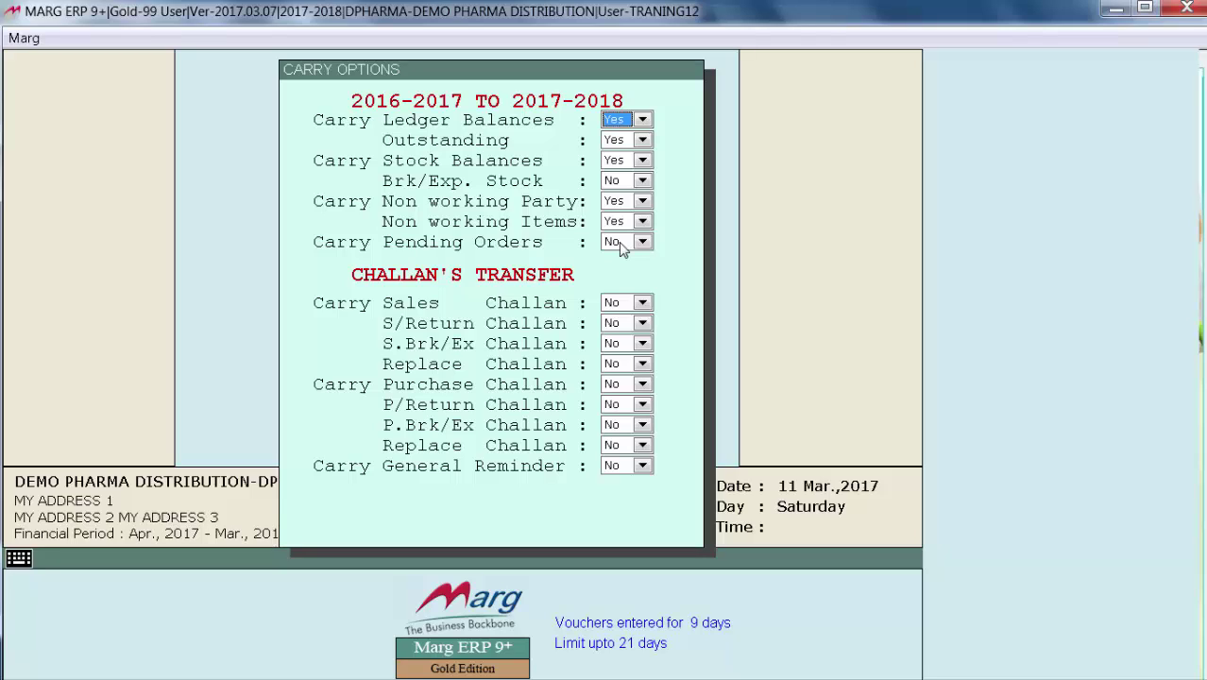
Step: Set Carry Sales Challan to Yes, leave other options, and select Yes to start
{"action": "key", "text": "Return"}
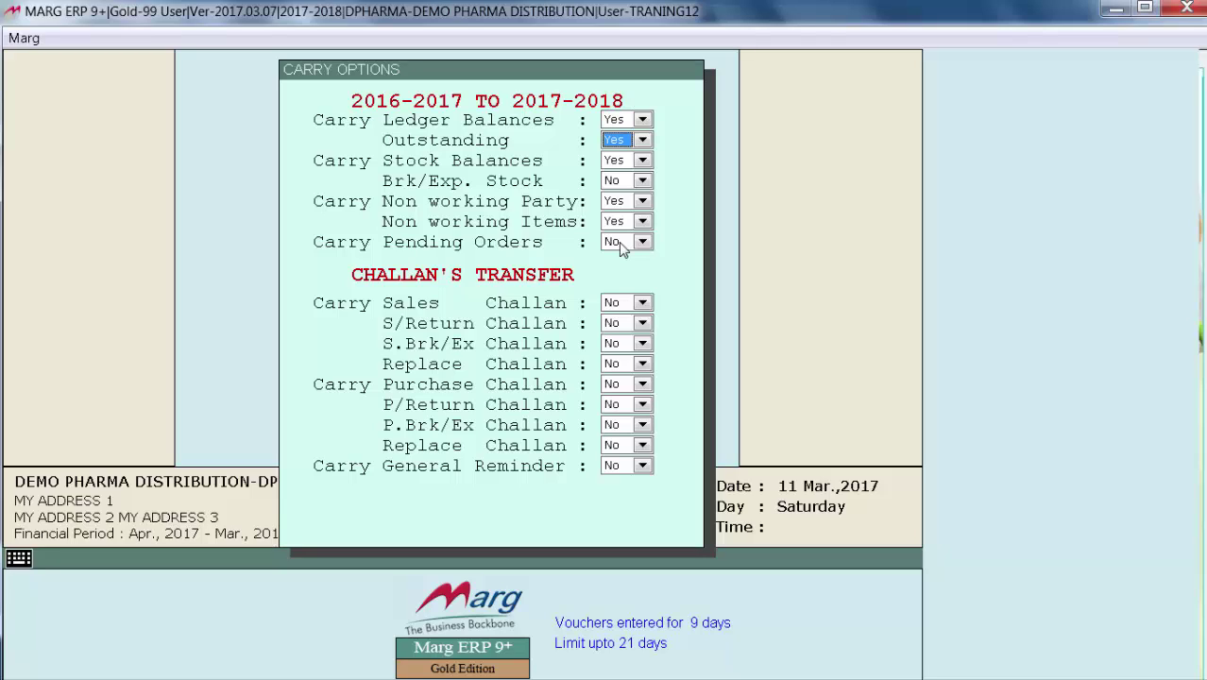
{"action": "key", "text": "Return"}
{"action": "key", "text": "Return"}
{"action": "key", "text": "Return"}
{"action": "key", "text": "alt+Down"}
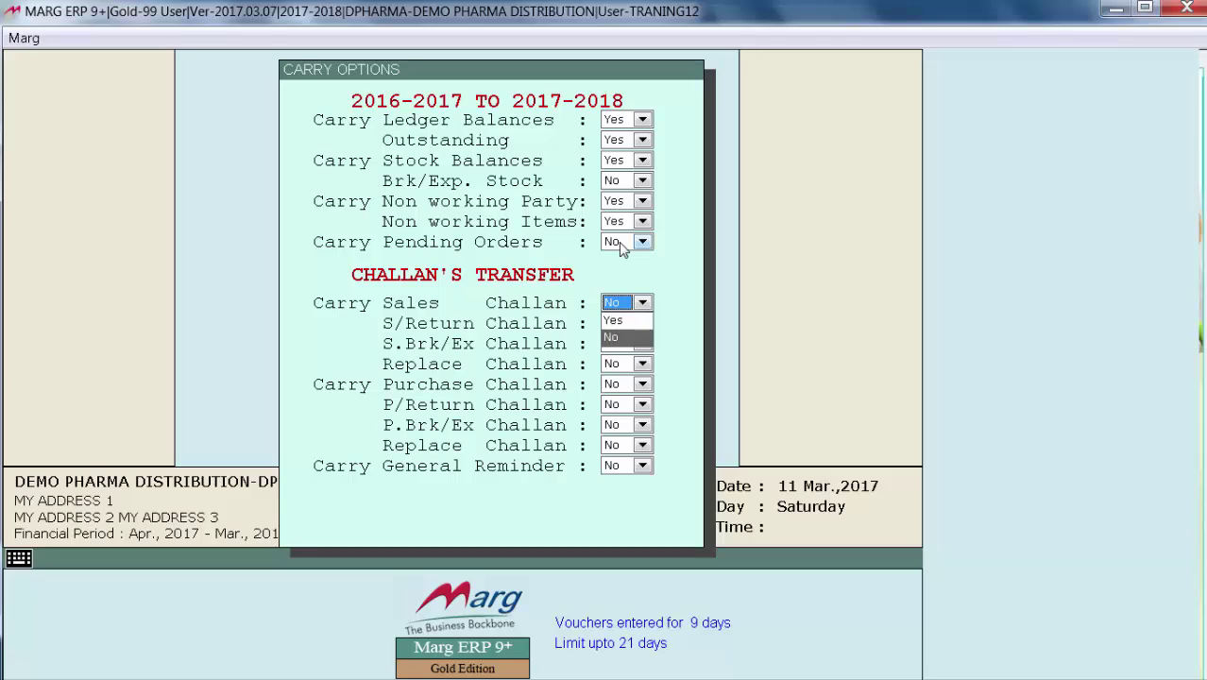
{"action": "key", "text": "Up"}
{"action": "key", "text": "Return"}
{"action": "key", "text": "Return"}
{"action": "key", "text": "Return"}
{"action": "key", "text": "Return"}
{"action": "key", "text": "Return"}
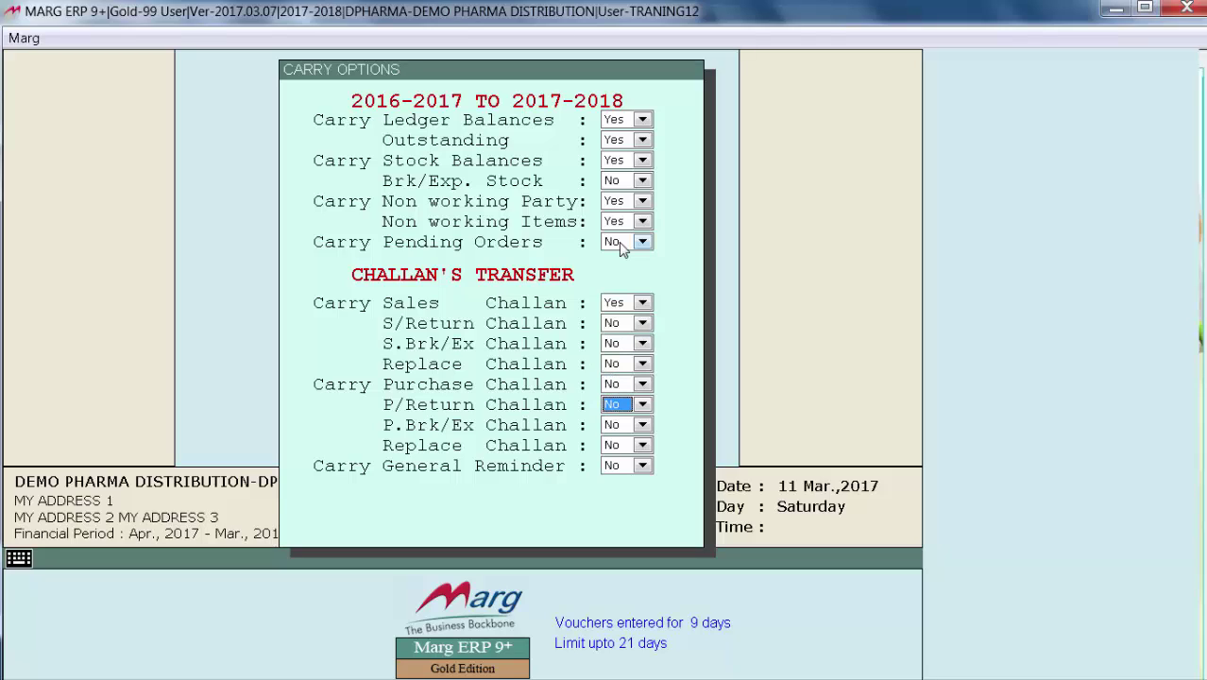
{"action": "key", "text": "Return"}
{"action": "key", "text": "Return"}
{"action": "key", "text": "Return"}
{"action": "key", "text": "Return"}
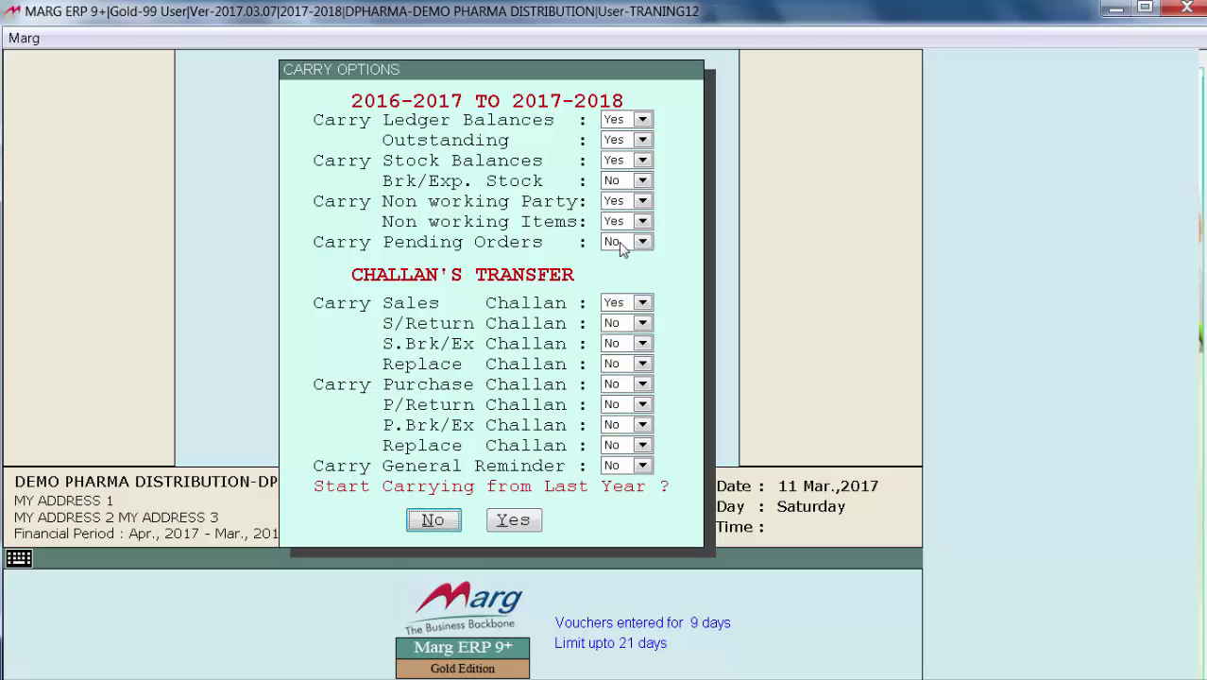
{"action": "key", "text": "Right"}
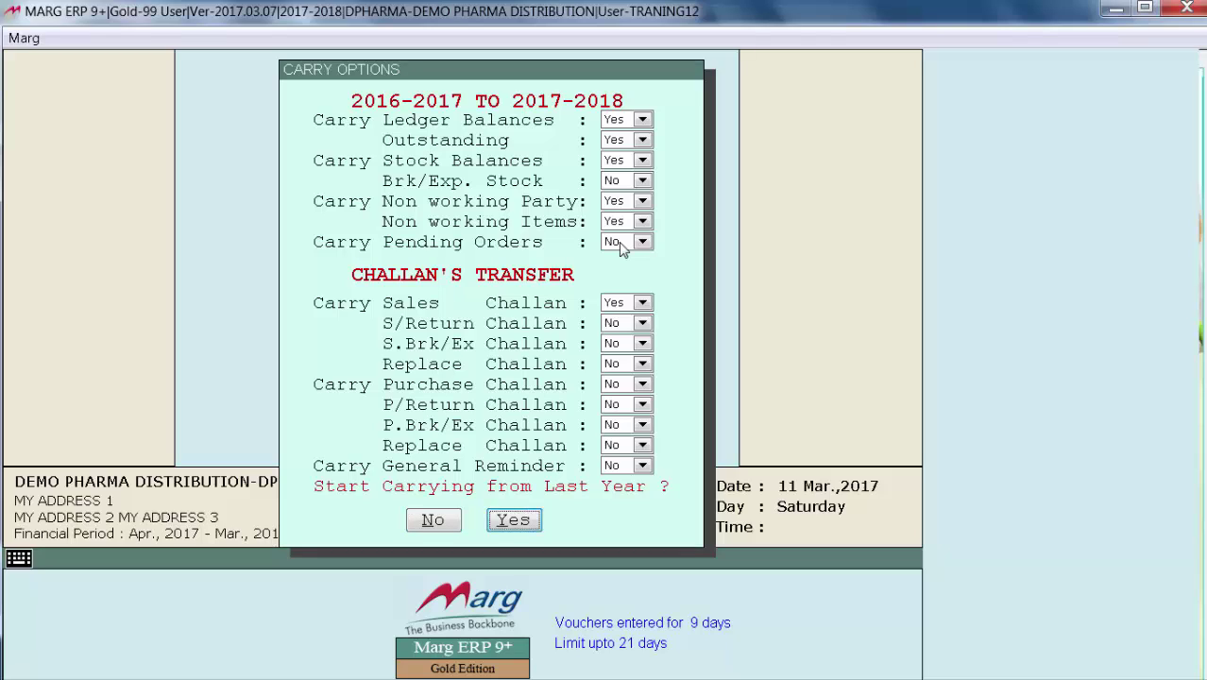
Step: Carry balances into 2017-2018 and review the ledger accounts' opening balances
{"action": "key", "text": "Return"}
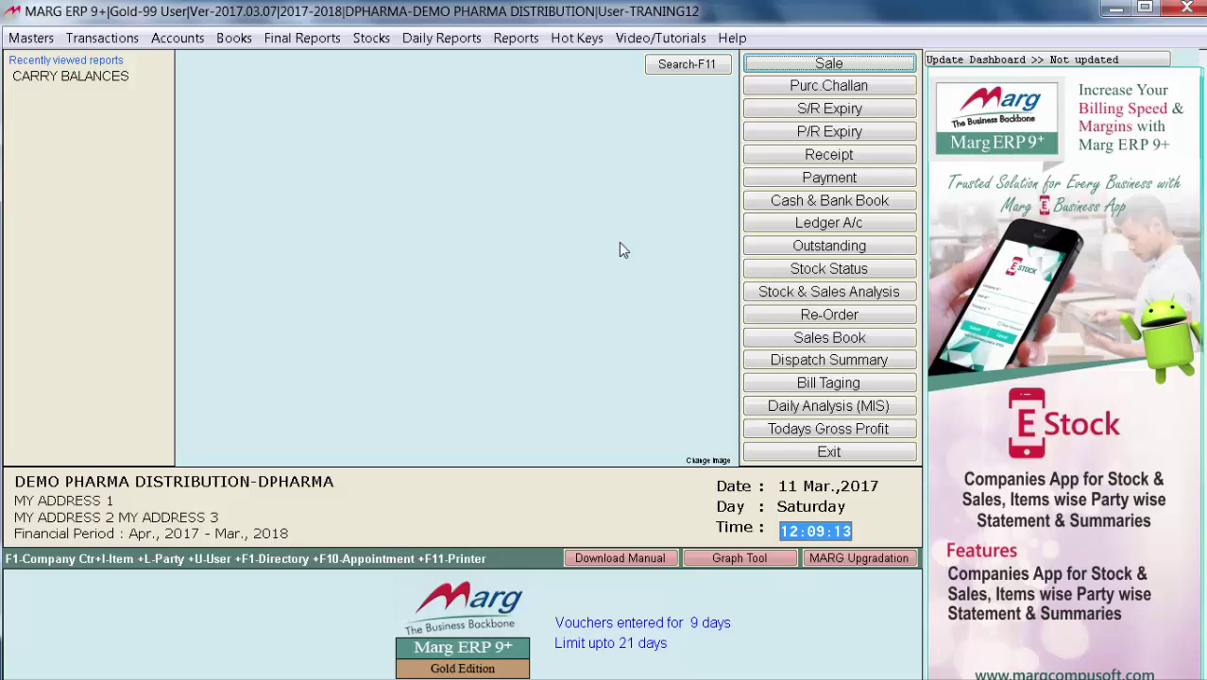
{"action": "key", "text": "ctrl+l"}
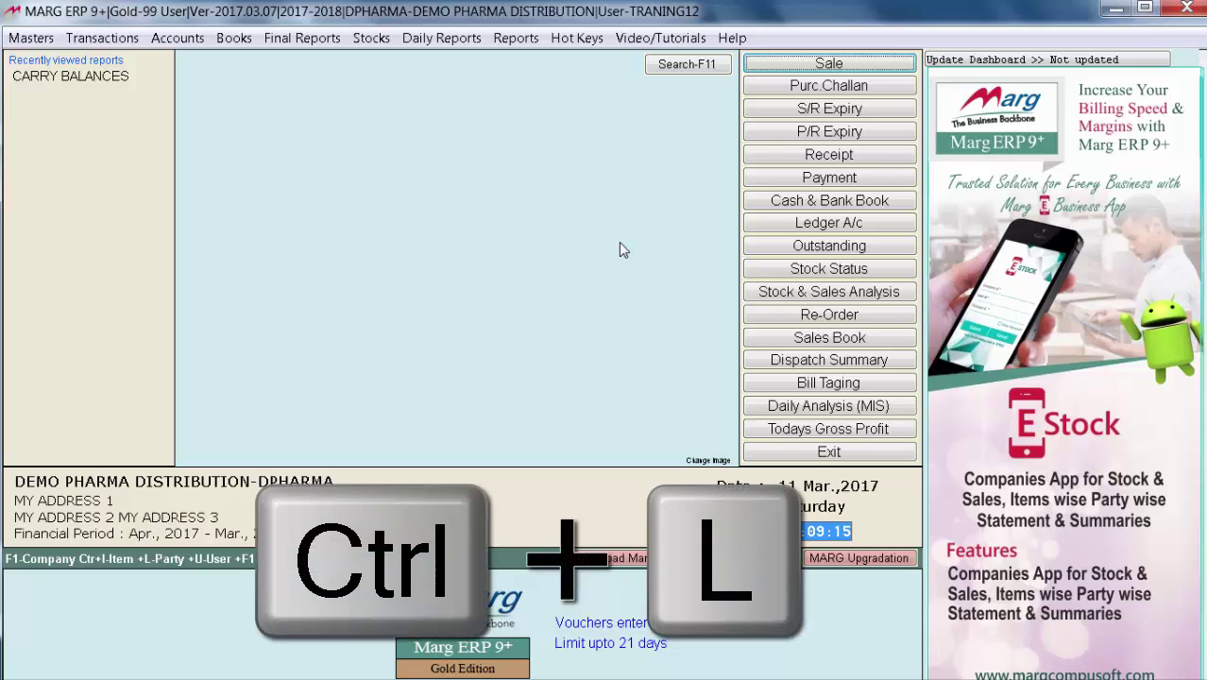
{"action": "key", "text": "Down"}
{"action": "key", "text": "Down"}
{"action": "key", "text": "Down"}
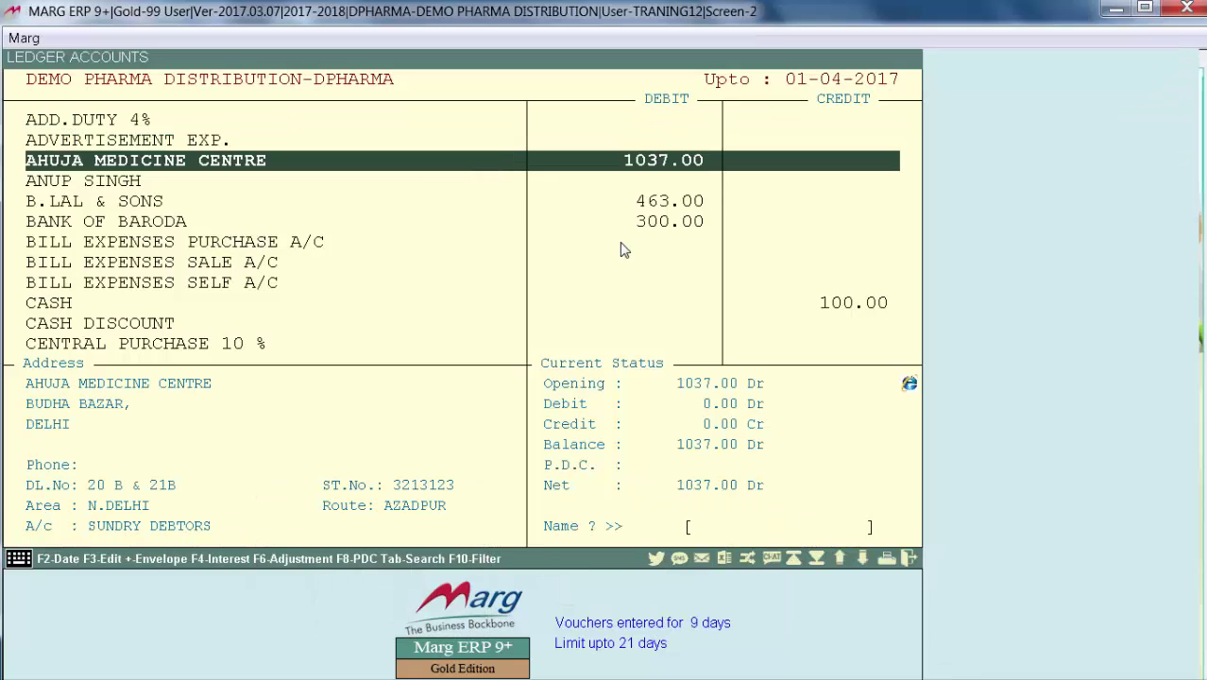
{"action": "key", "text": "Down"}
{"action": "key", "text": "Down"}
{"action": "key", "text": "Down"}
{"action": "key", "text": "Down"}
{"action": "key", "text": "Down"}
{"action": "key", "text": "Down"}
{"action": "key", "text": "Down"}
{"action": "key", "text": "Down"}
{"action": "key", "text": "Down"}
{"action": "key", "text": "Down"}
{"action": "key", "text": "Down"}
{"action": "key", "text": "Down"}
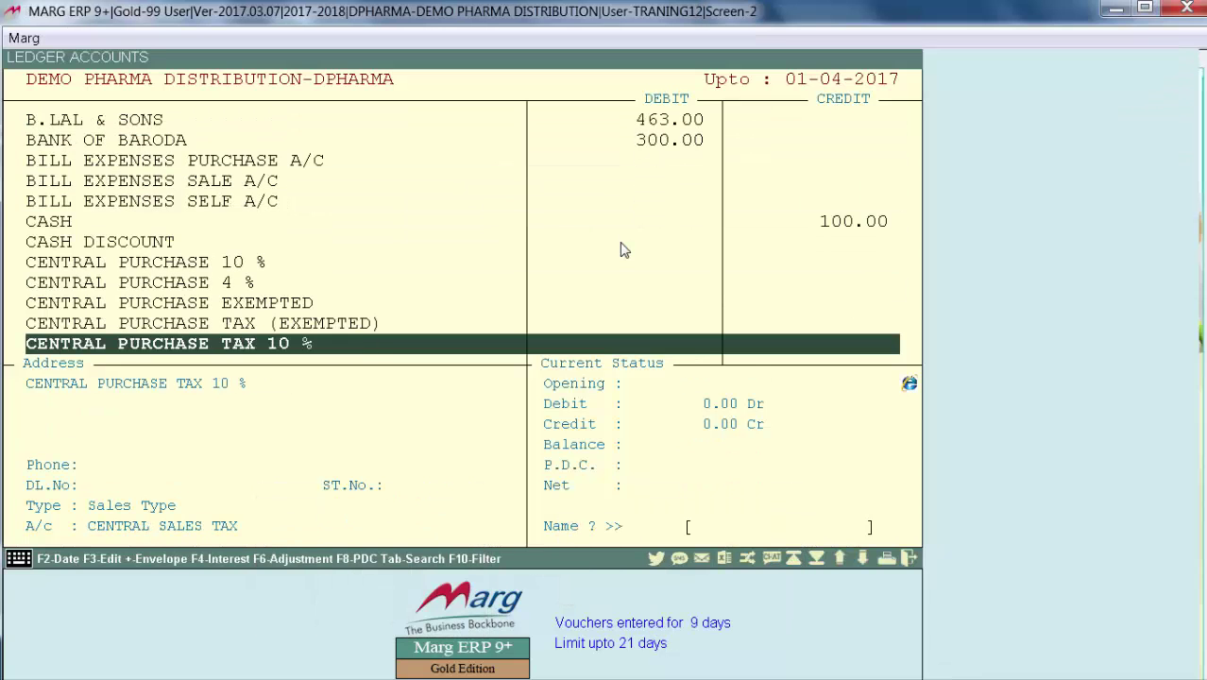
{"action": "key", "text": "Down"}
{"action": "key", "text": "Down"}
{"action": "key", "text": "Down"}
{"action": "key", "text": "Down"}
{"action": "key", "text": "Down"}
{"action": "key", "text": "Down"}
{"action": "key", "text": "Down"}
{"action": "key", "text": "Down"}
{"action": "key", "text": "Down"}
{"action": "key", "text": "Down"}
{"action": "key", "text": "Down"}
{"action": "key", "text": "Down"}
{"action": "key", "text": "Down"}
{"action": "key", "text": "Down"}
{"action": "key", "text": "Down"}
{"action": "key", "text": "Down"}
{"action": "key", "text": "Down"}
{"action": "key", "text": "Down"}
{"action": "key", "text": "Down"}
{"action": "key", "text": "Down"}
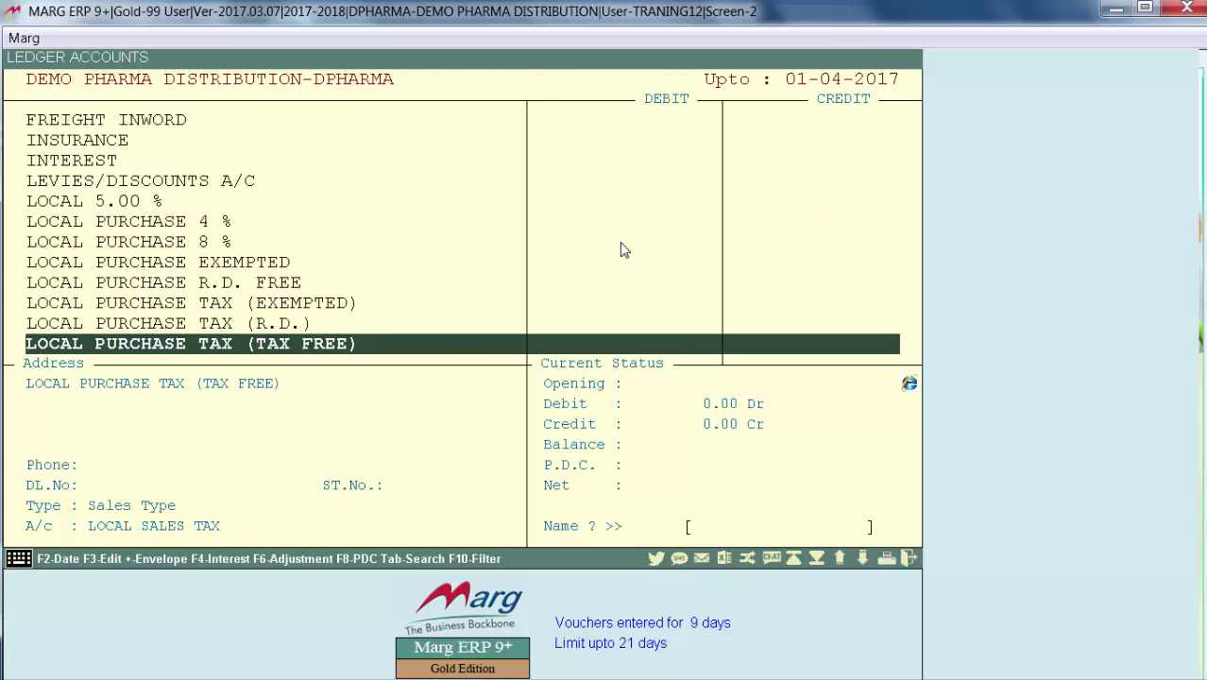
Step: Check carried stock in the Items list, e.g. CALPLUS C 758 Pcs
{"action": "key", "text": "Escape"}
{"action": "key", "text": "ctrl+i"}
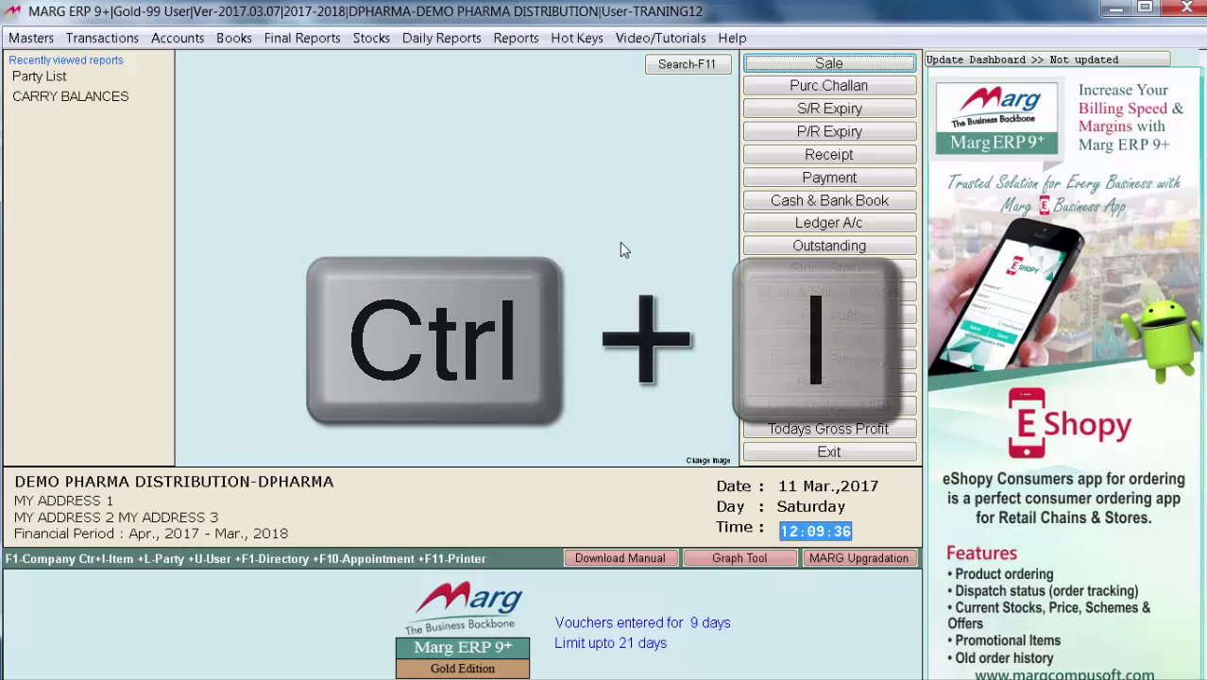
{"action": "key", "text": "Down"}
{"action": "key", "text": "Down"}
{"action": "key", "text": "Down"}
{"action": "key", "text": "Down"}
{"action": "key", "text": "Down"}
{"action": "key", "text": "Down"}
{"action": "key", "text": "Down"}
{"action": "key", "text": "Down"}
{"action": "key", "text": "Down"}
{"action": "key", "text": "Down"}
{"action": "key", "text": "Down"}
{"action": "key", "text": "Down"}
{"action": "key", "text": "Down"}
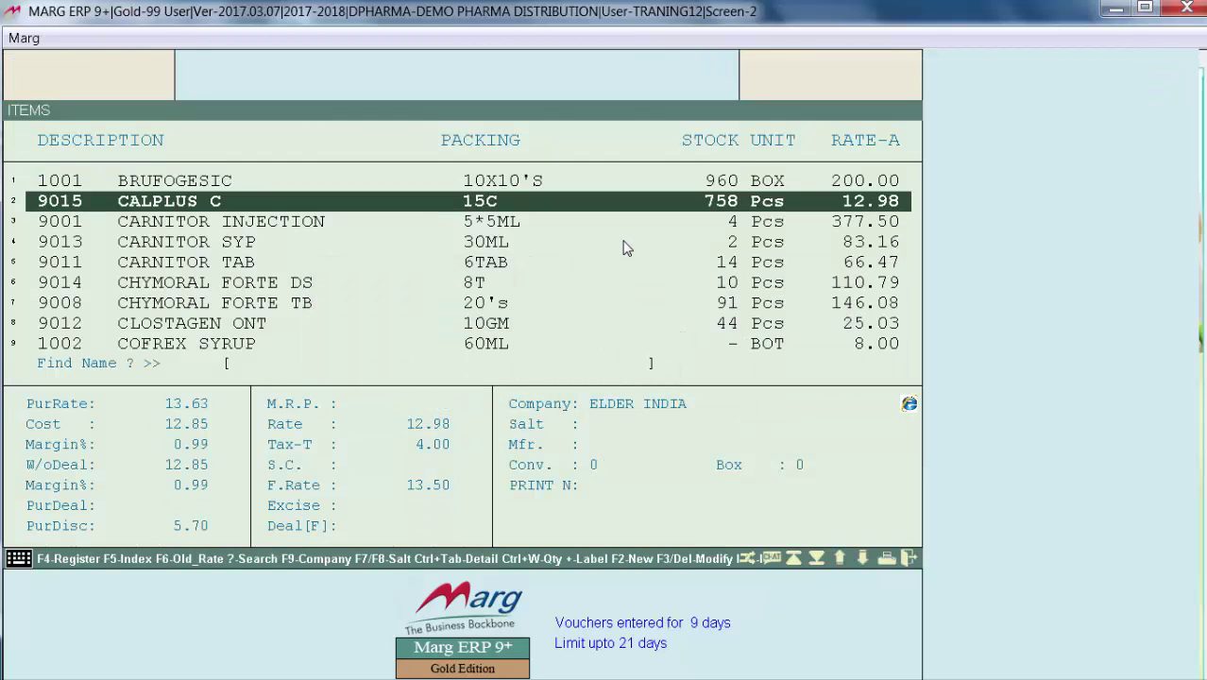